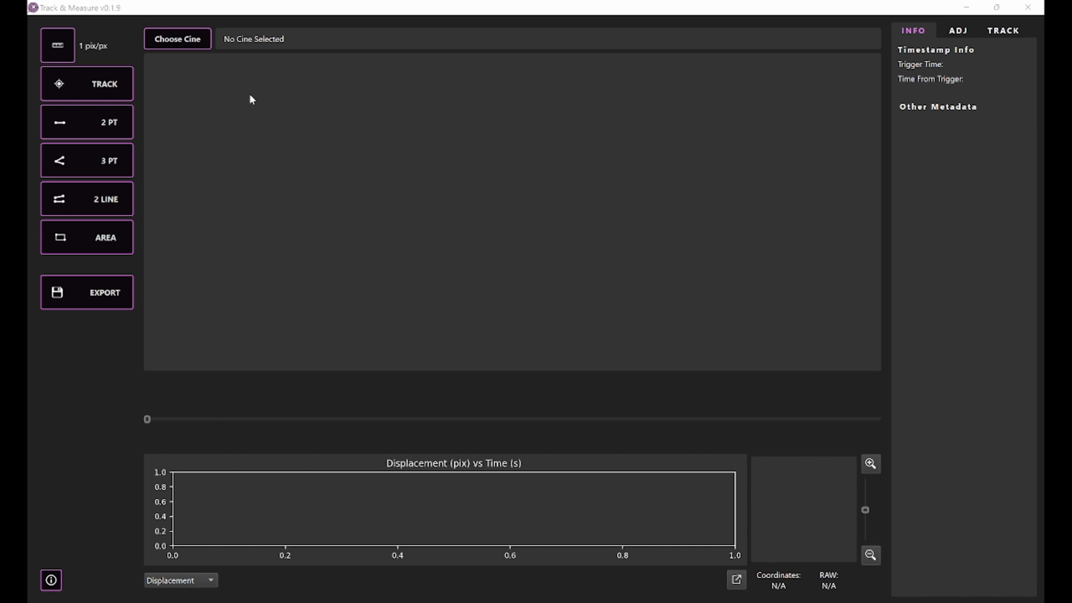
- Load the cine file Glass Impact Direction Change.cine from the Desktop folder
click(191, 44)
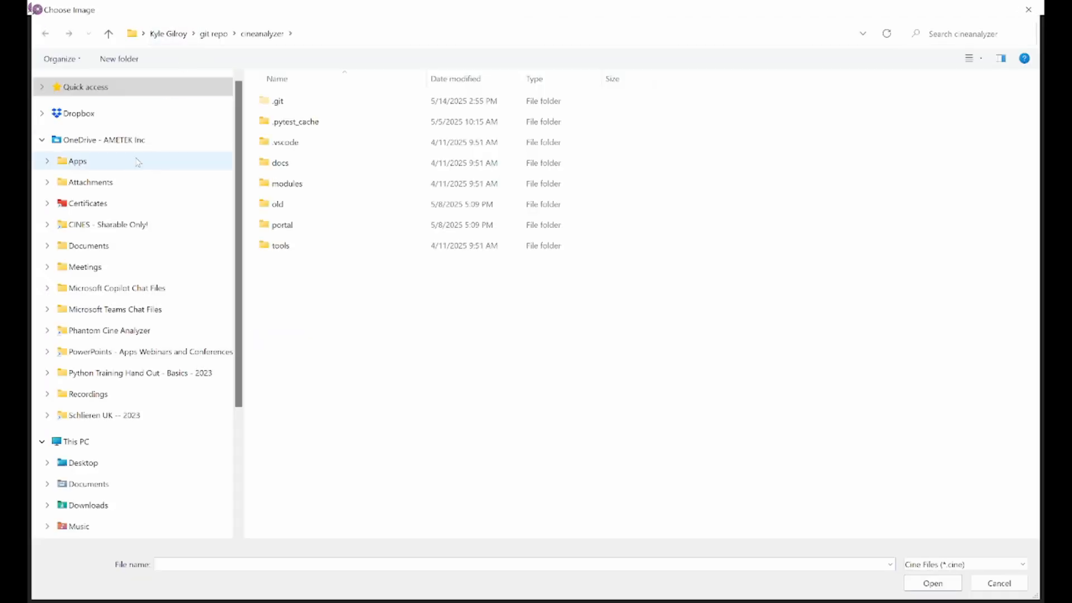
click(42, 141)
click(102, 187)
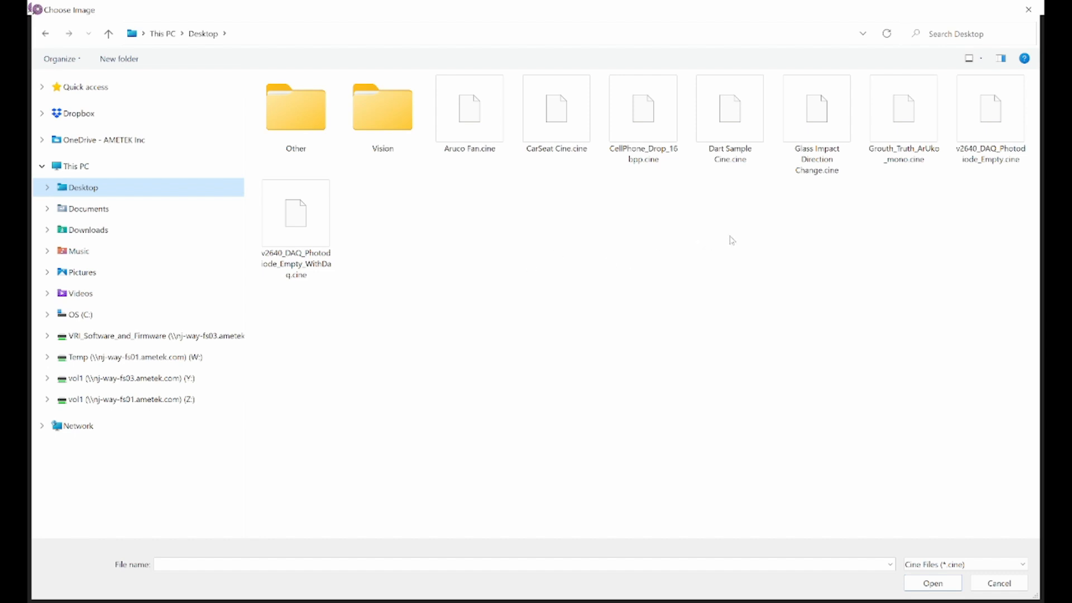
double_click(825, 115)
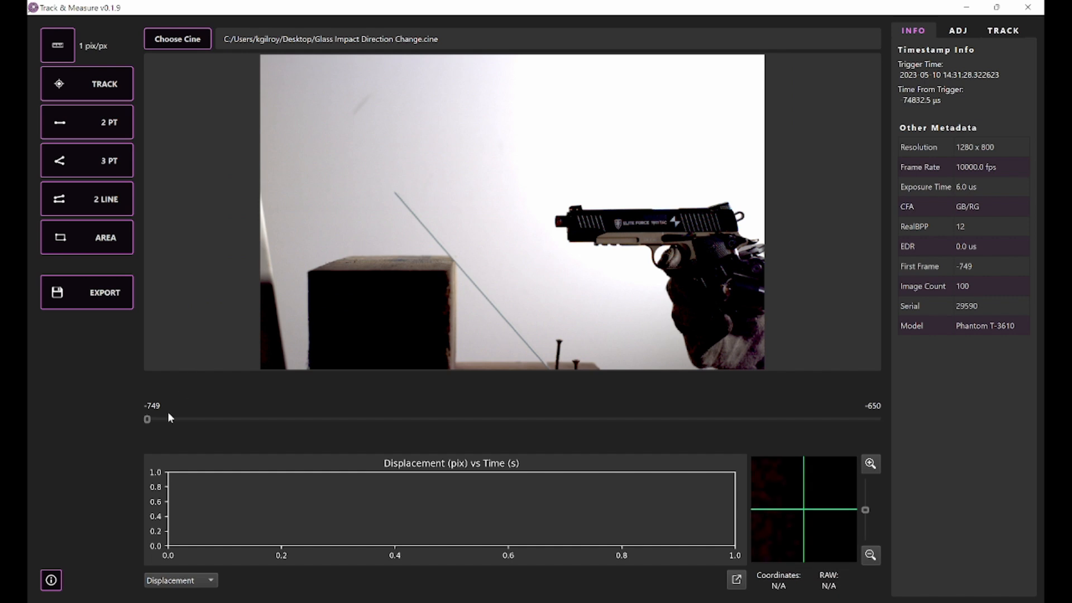
- Go to frame -717 and place an automatic track object on the center of the projectile in front of the muzzle
drag(148, 419, 383, 423)
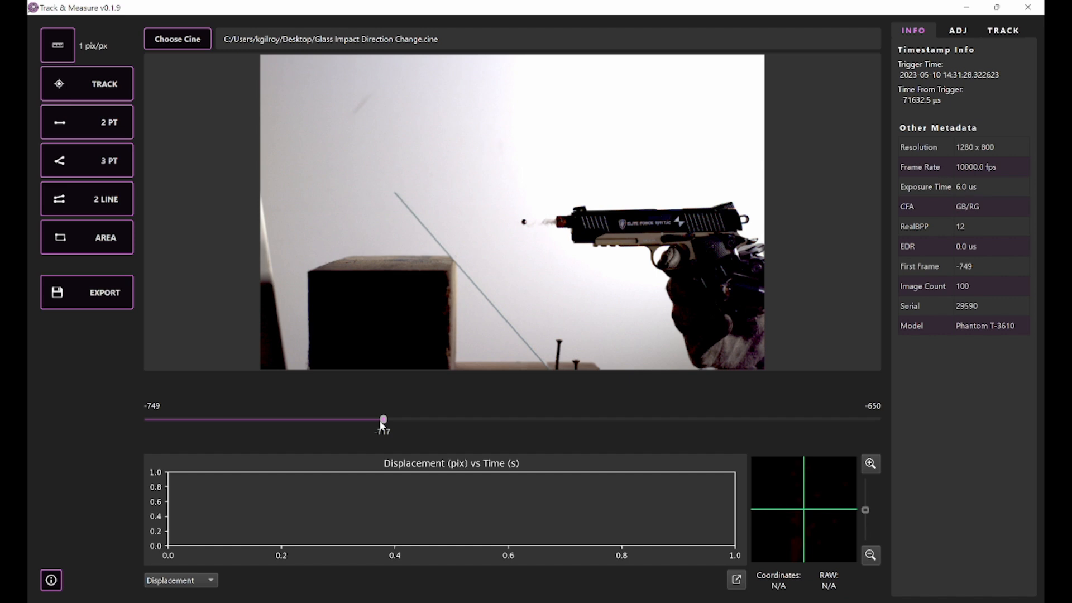
drag(383, 423, 383, 423)
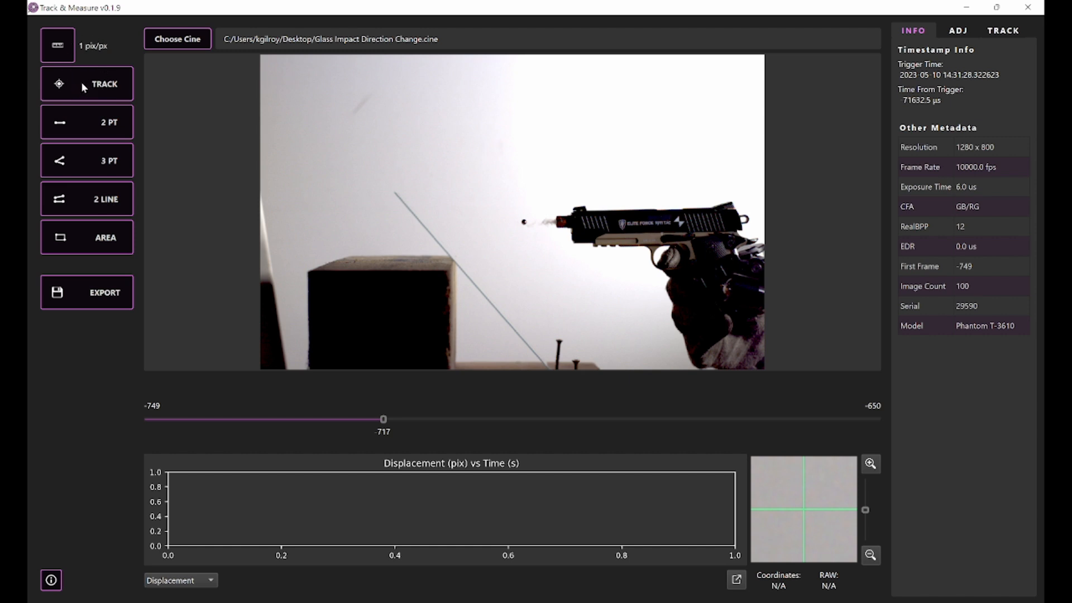
click(95, 87)
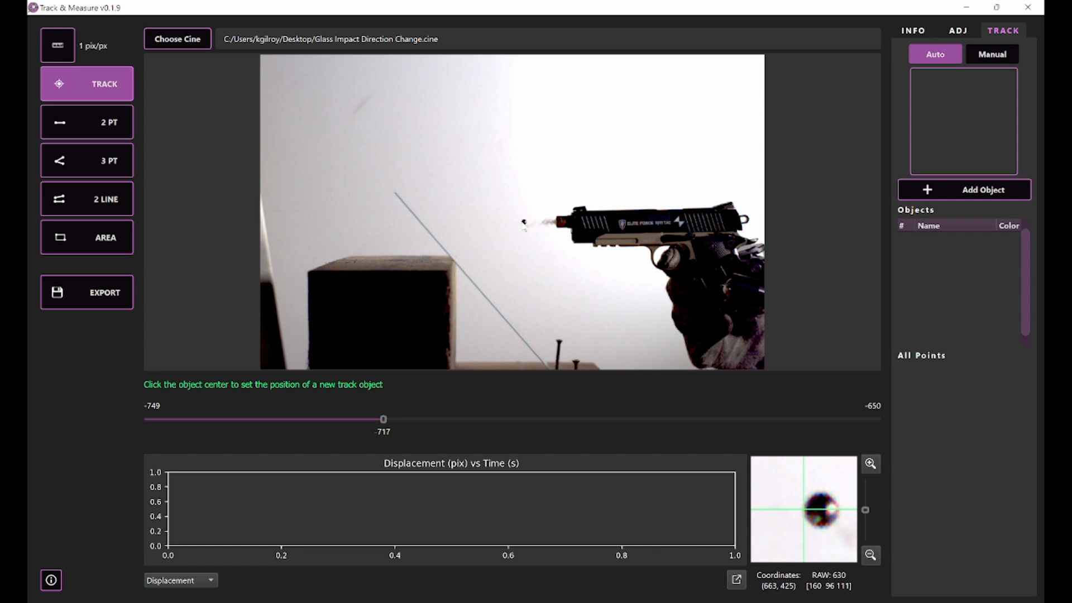
click(524, 223)
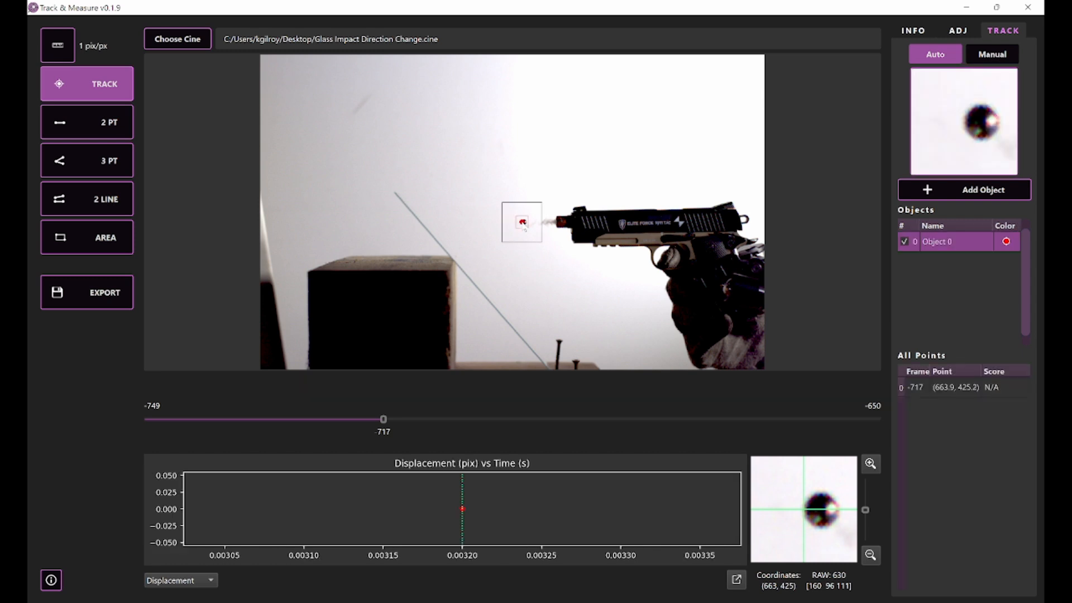
- Rename the new track object as bebe 1
right_click(941, 243)
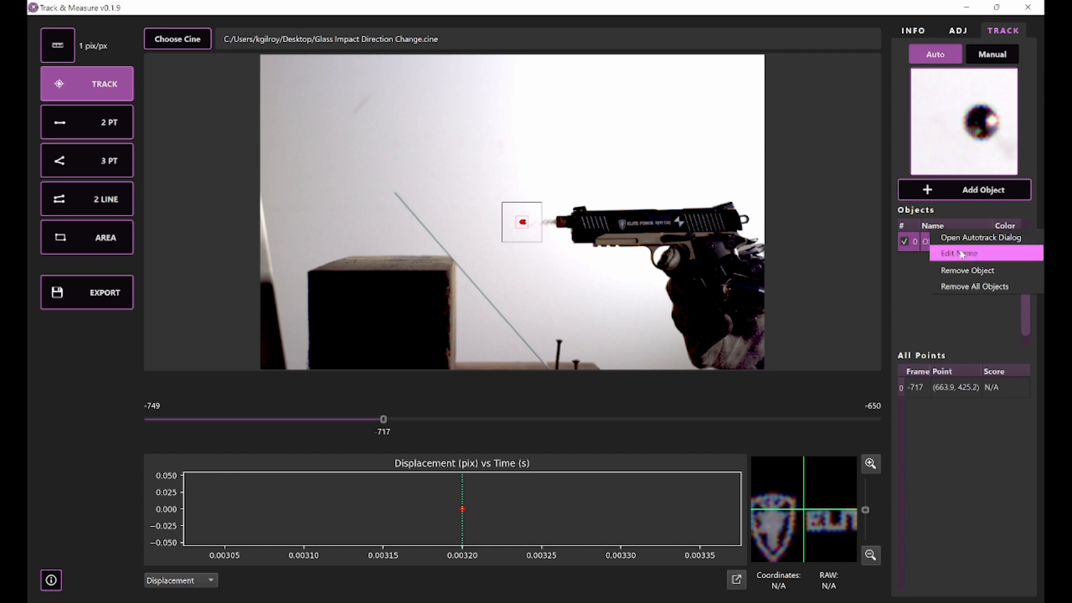
click(949, 255)
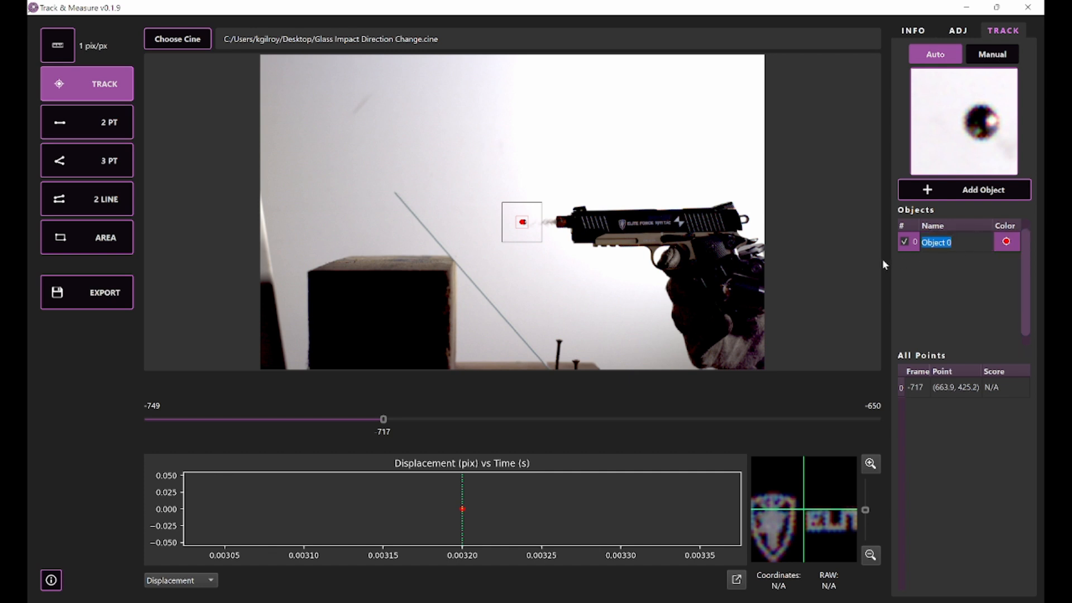
text(bebe 1)
key(Return)
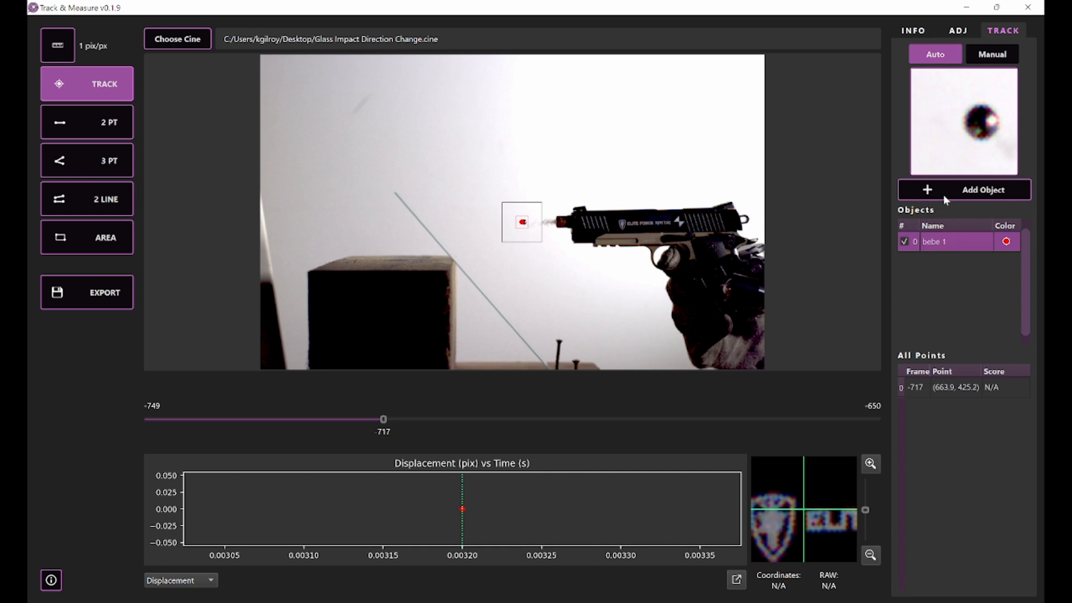
- Add a second track object on the same projectile in frame -717 and name it bebe 2
click(944, 192)
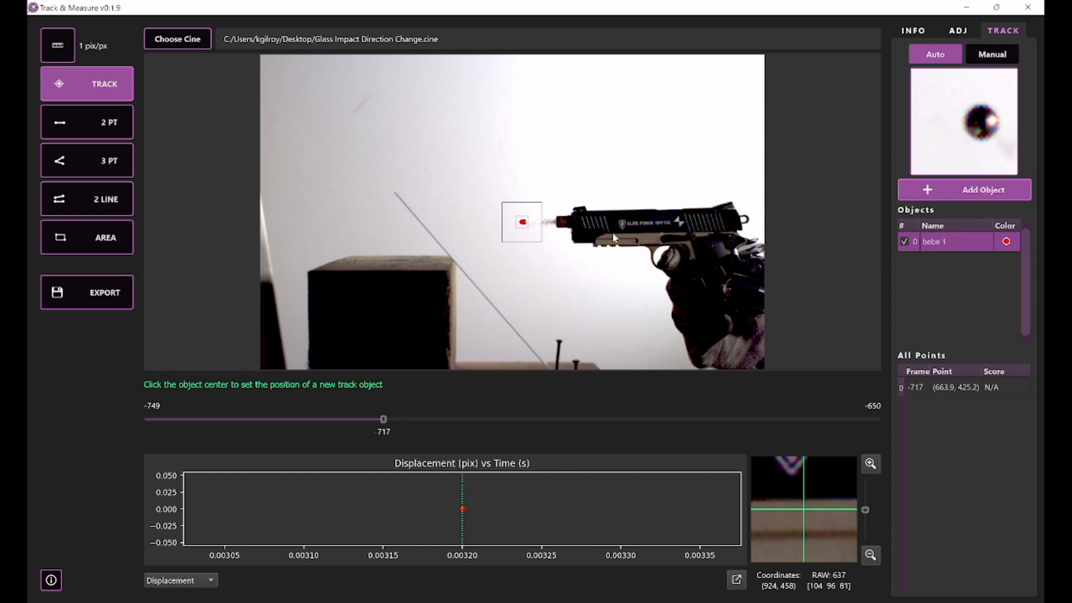
click(524, 226)
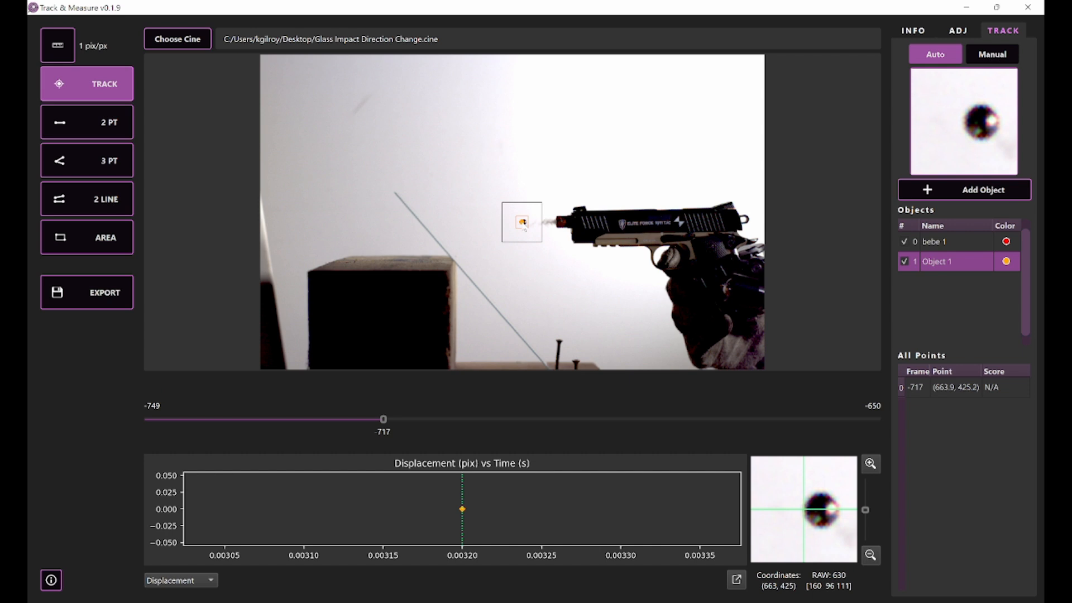
right_click(940, 262)
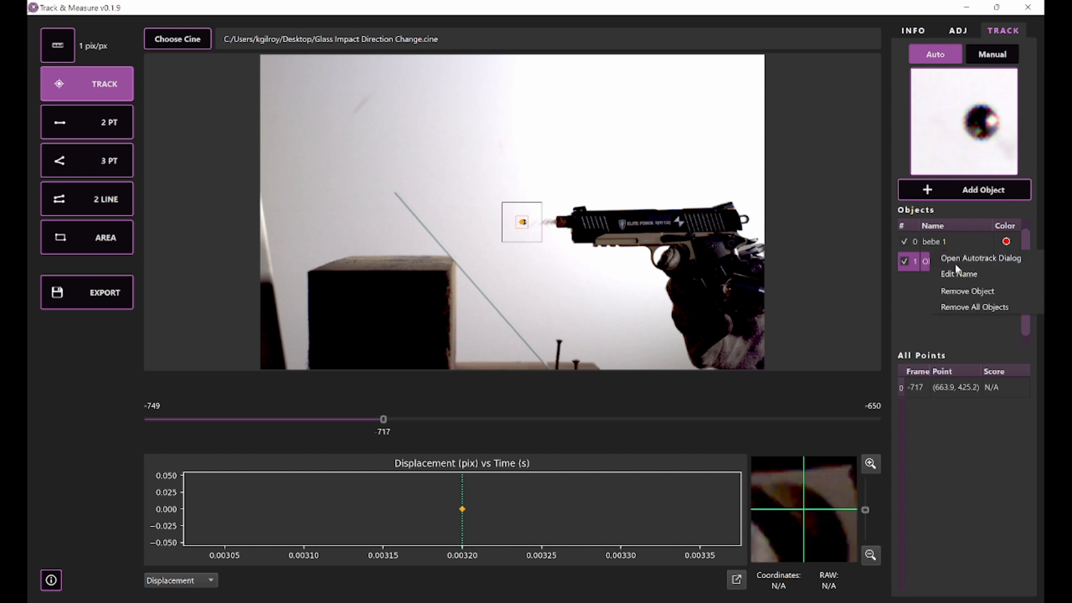
click(957, 273)
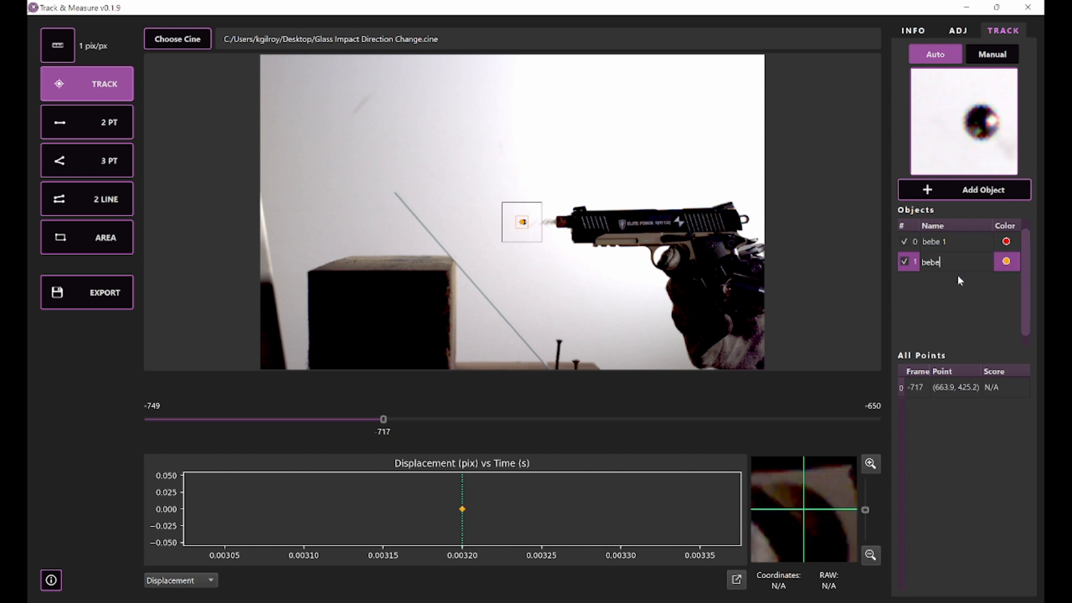
text(bebe 2)
key(Return)
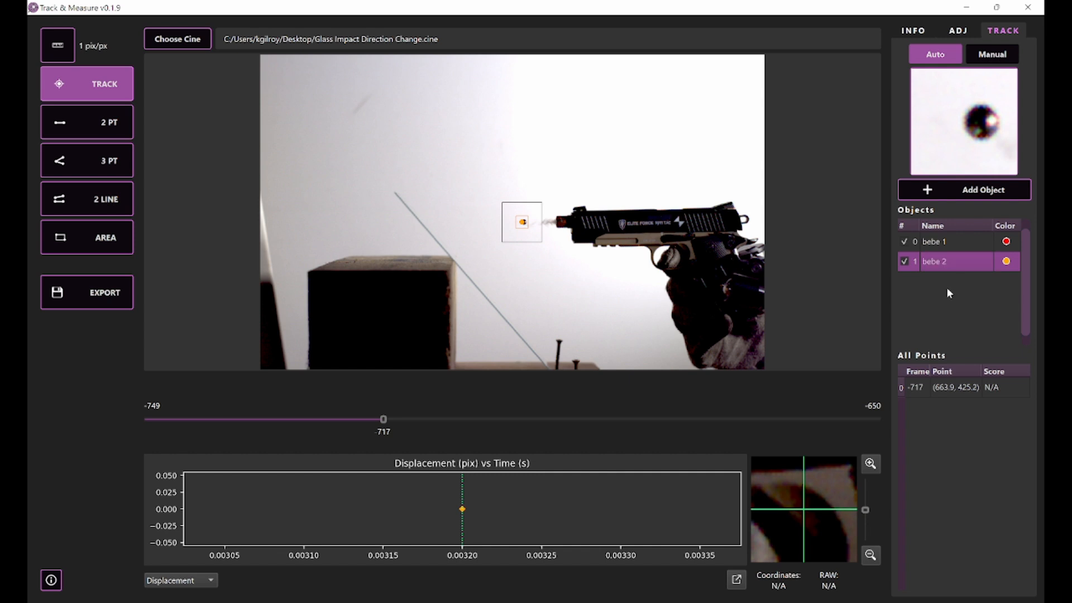
- Review the advanced autotrack settings of bebe 1, including its scores and interpolation
click(955, 243)
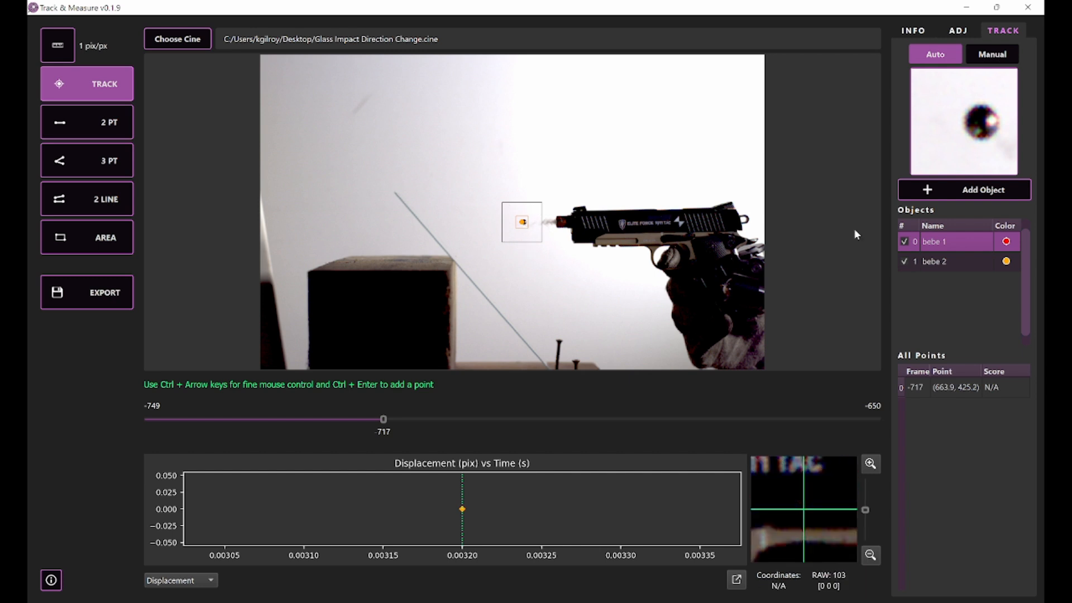
click(948, 264)
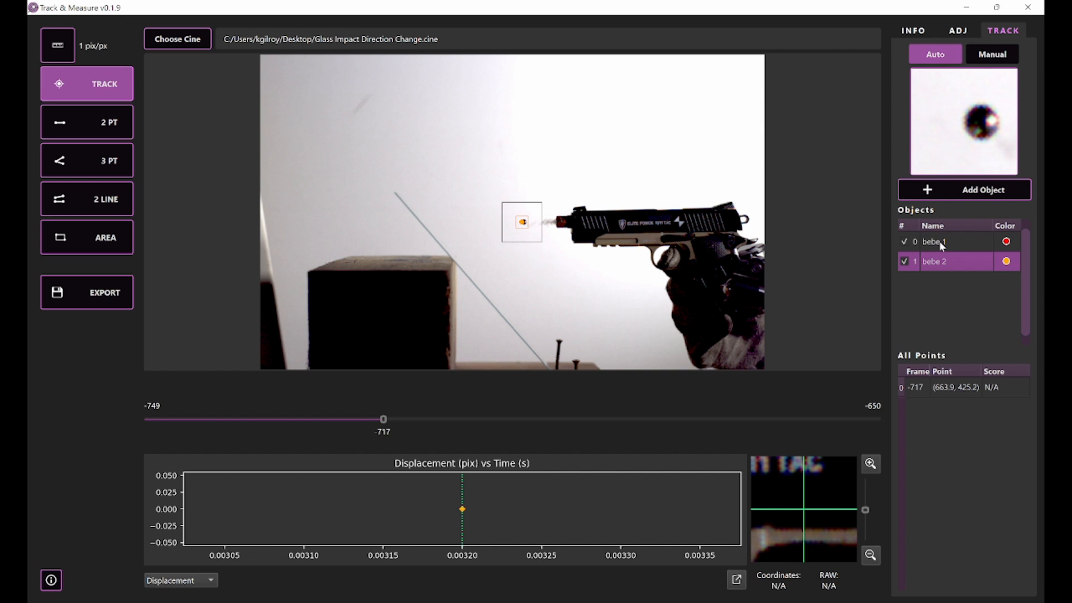
click(939, 241)
right_click(939, 242)
click(956, 239)
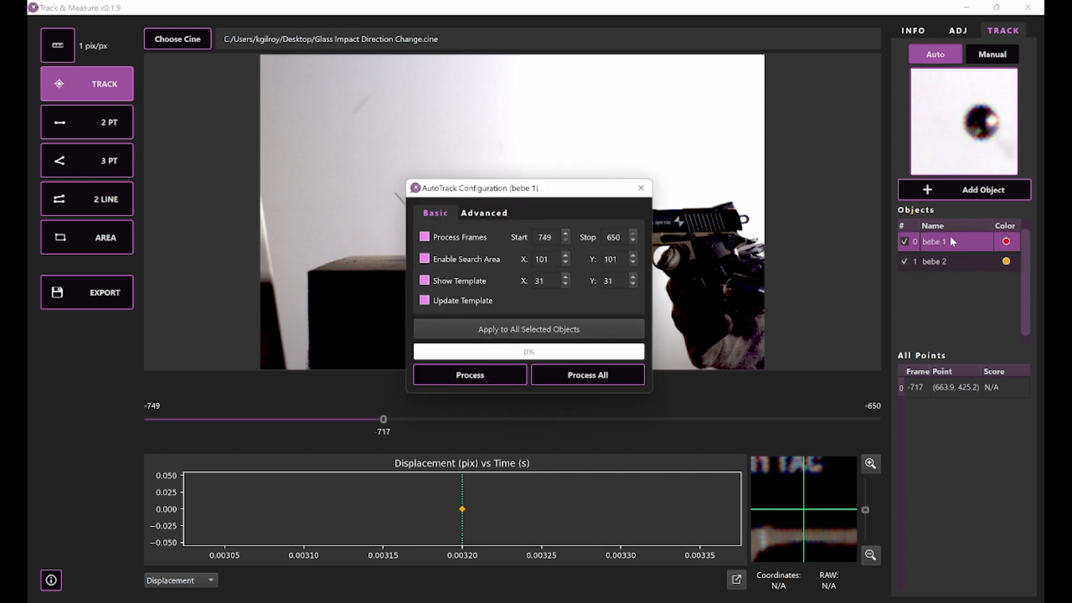
drag(538, 191, 330, 157)
click(360, 187)
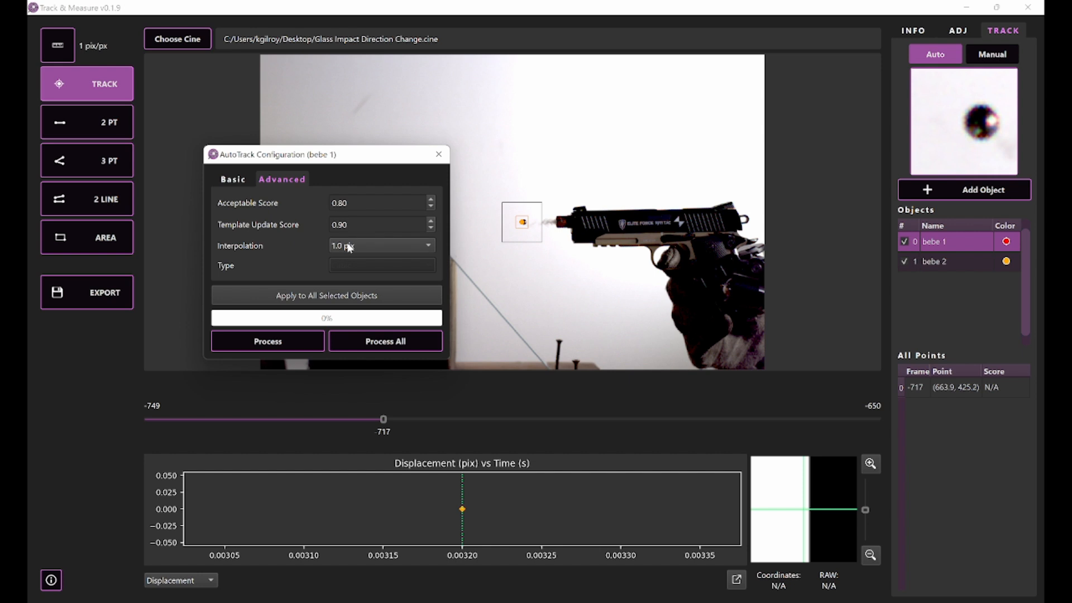
click(438, 155)
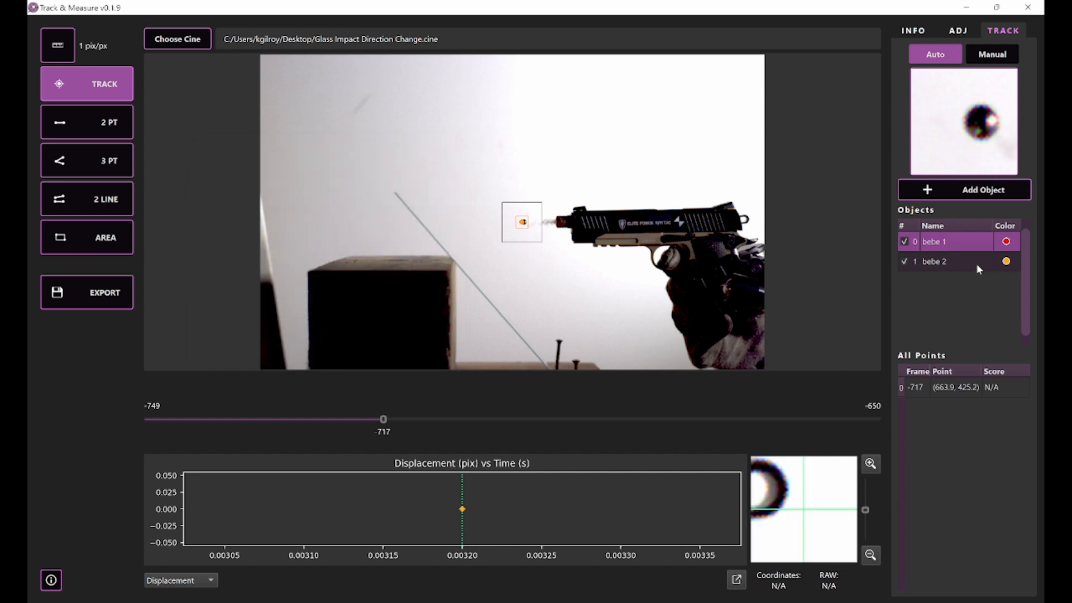
- Configure the autotrack of bebe 2 with 1/10 pix interpolation and the Cubic type
right_click(930, 263)
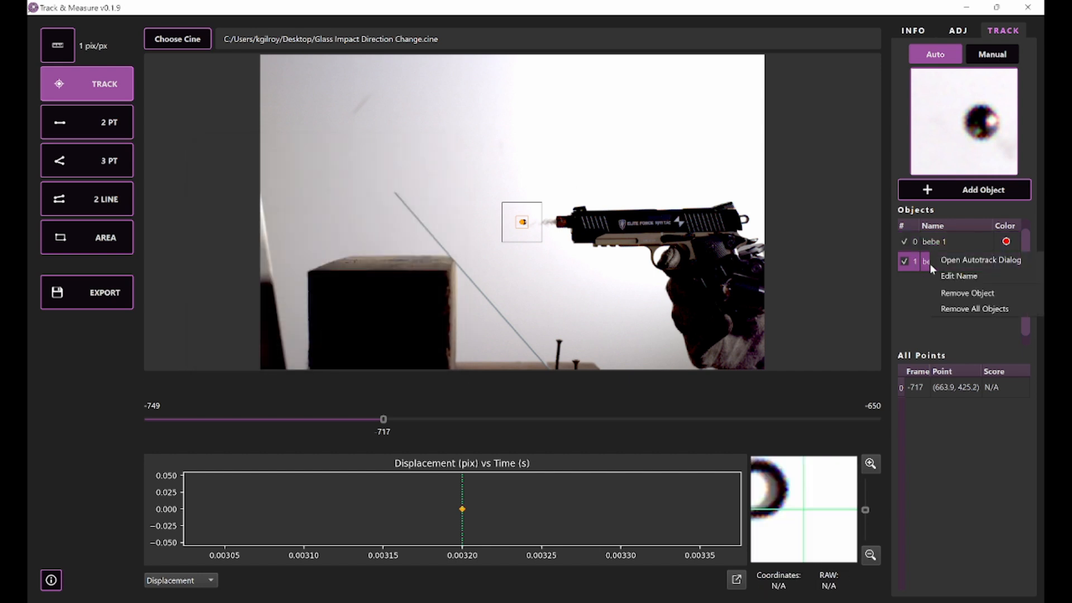
click(969, 265)
drag(564, 195, 297, 168)
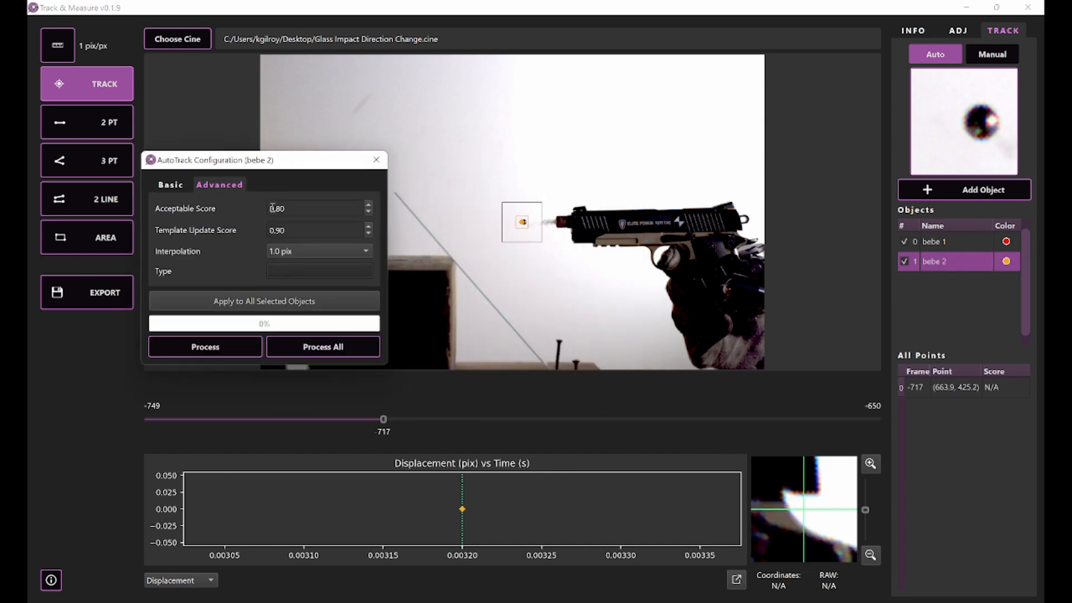
click(294, 254)
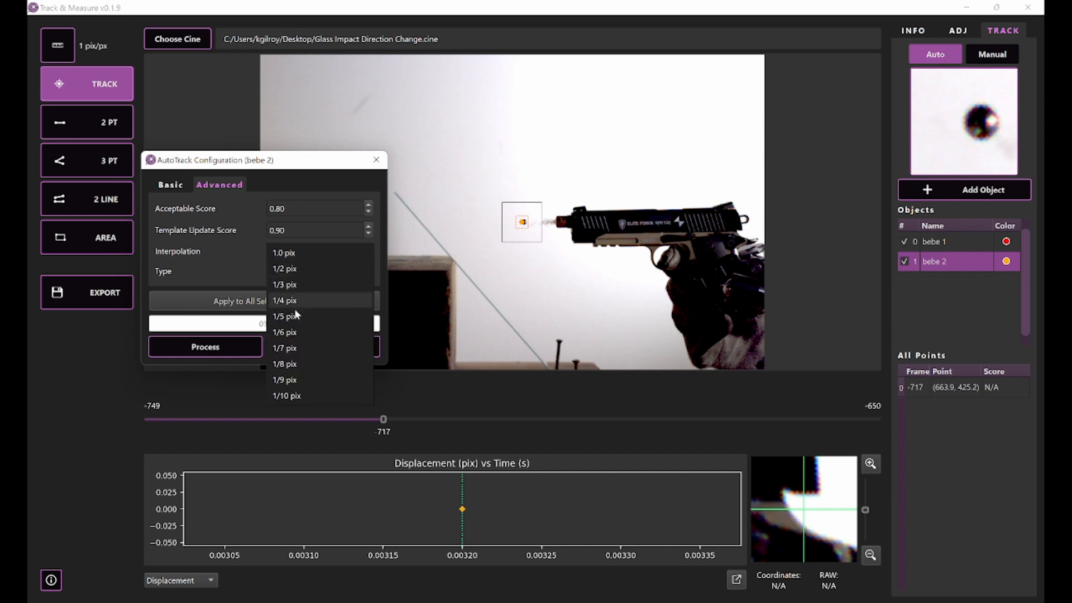
click(299, 397)
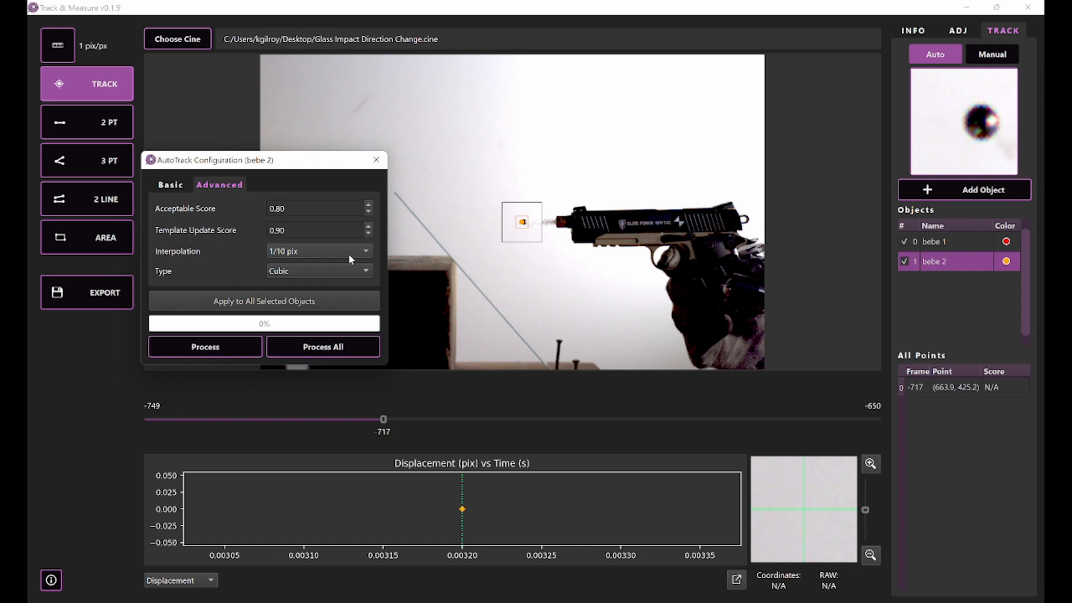
click(300, 271)
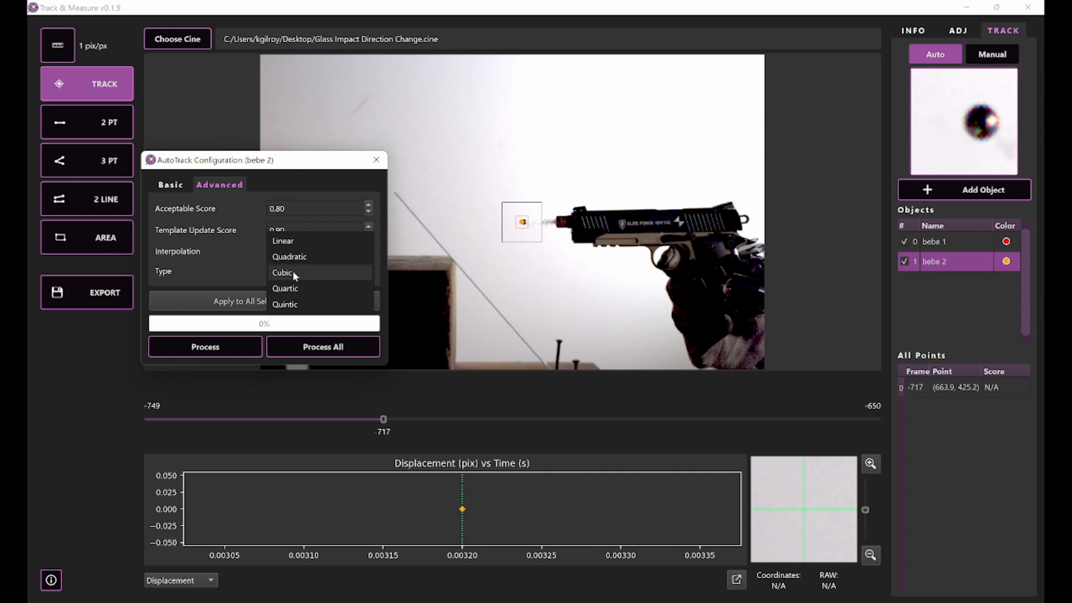
click(293, 273)
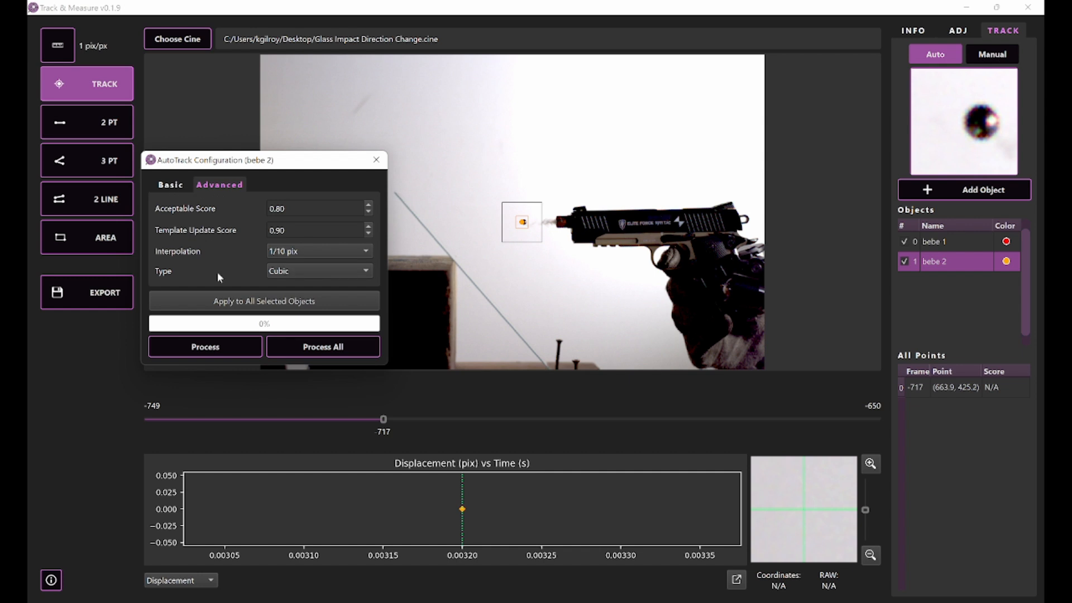
- Process the autotrack for bebe 2 only and close its configuration
click(222, 354)
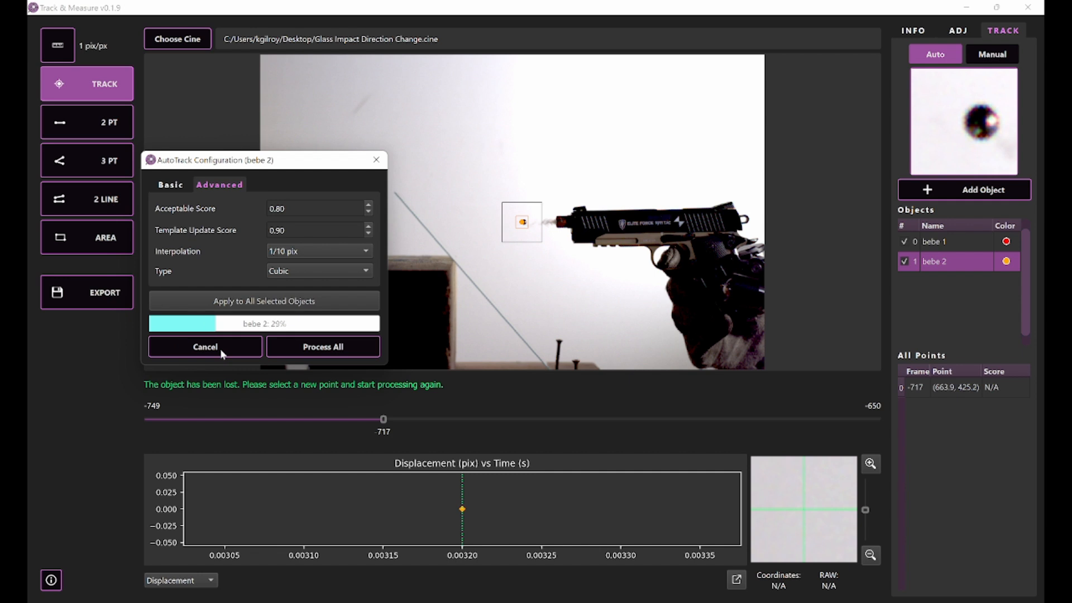
click(204, 347)
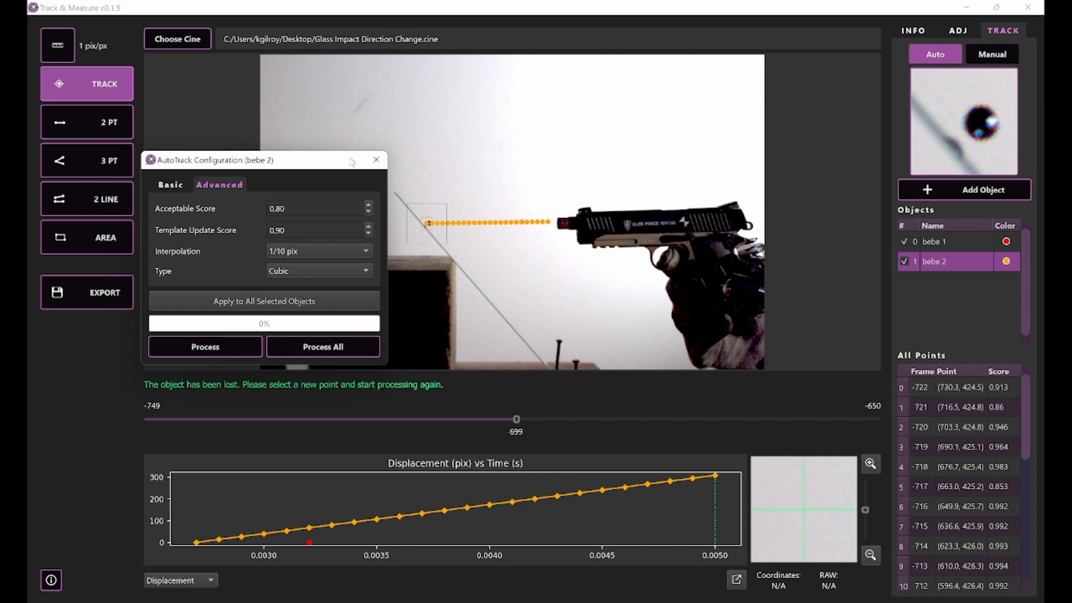
click(383, 162)
click(962, 241)
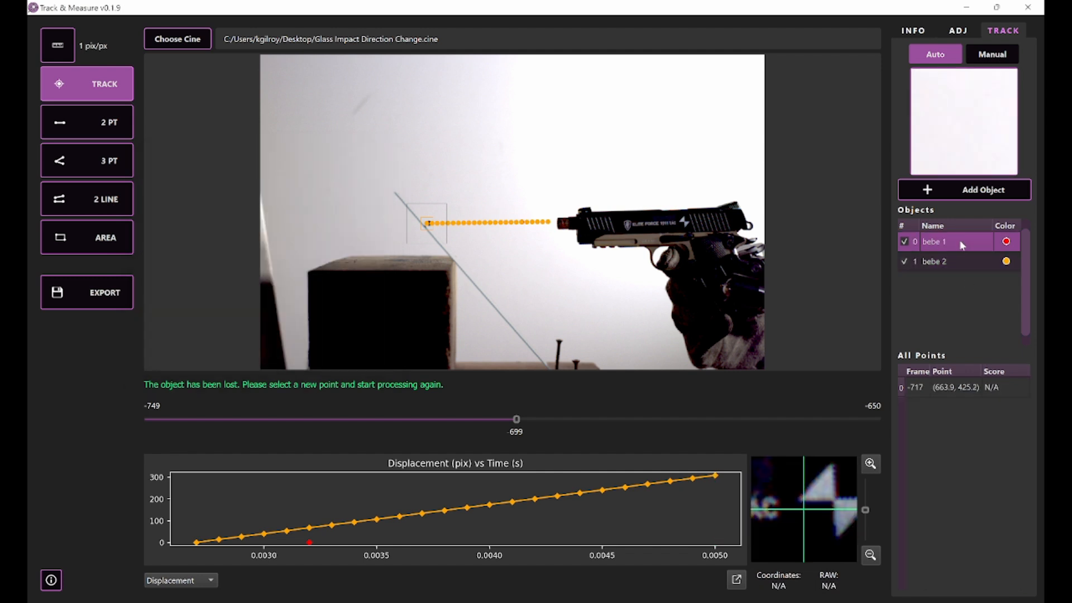
right_click(963, 243)
click(961, 236)
drag(605, 187, 420, 186)
click(457, 187)
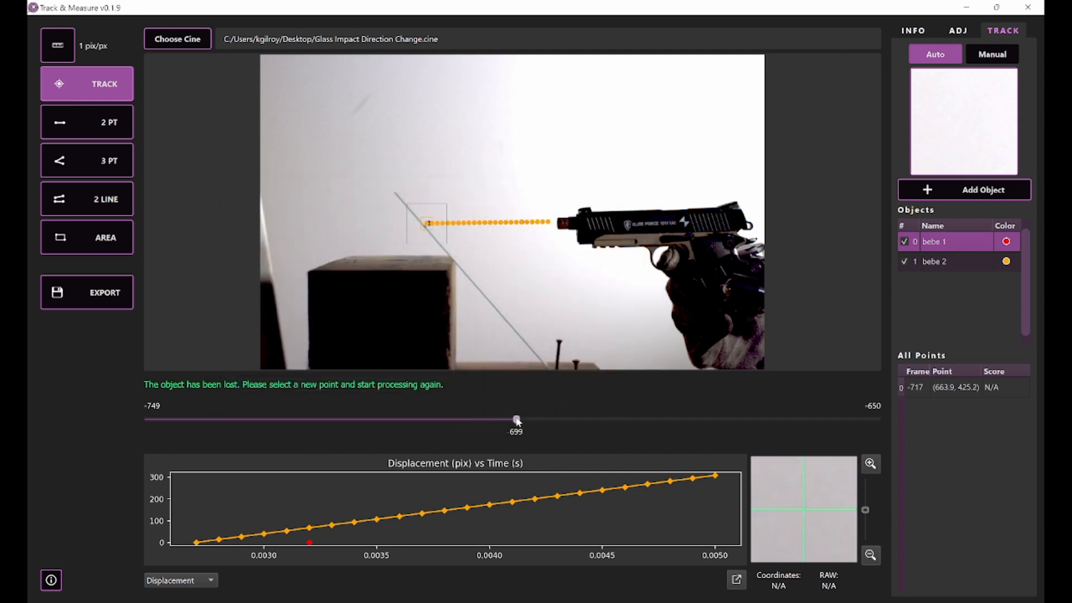
- Go back to frame -722 and process the autotrack for bebe 1 only, closing its configuration when done
drag(516, 419, 346, 420)
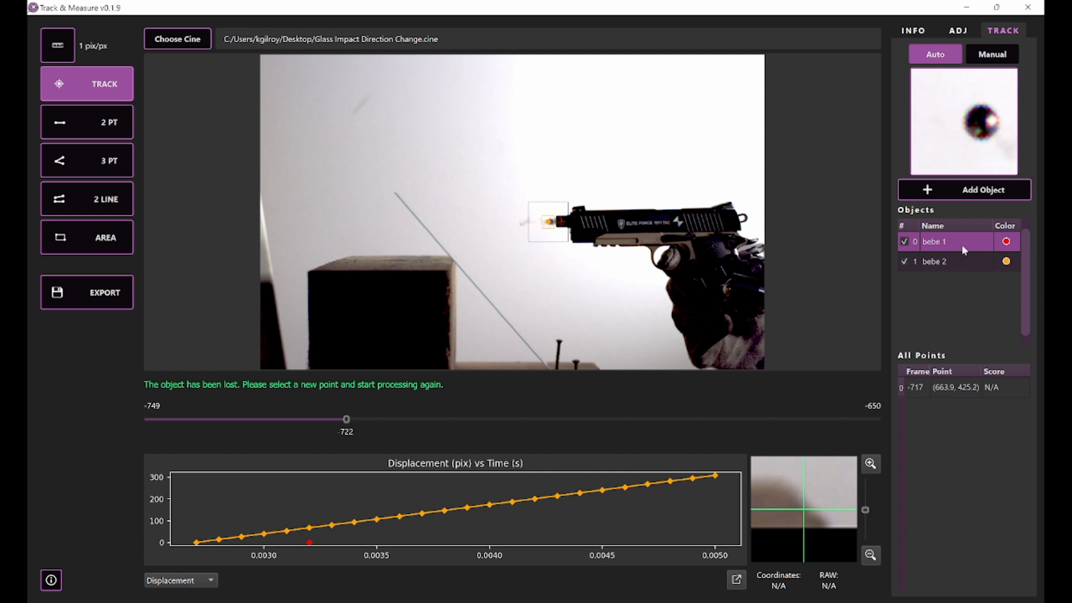
right_click(961, 244)
click(981, 240)
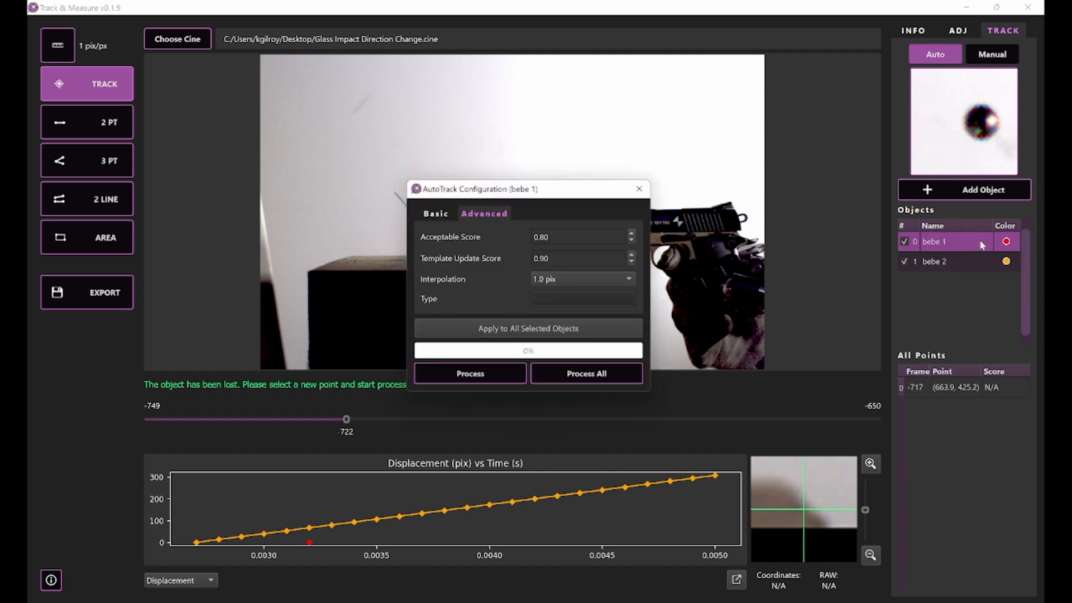
click(509, 376)
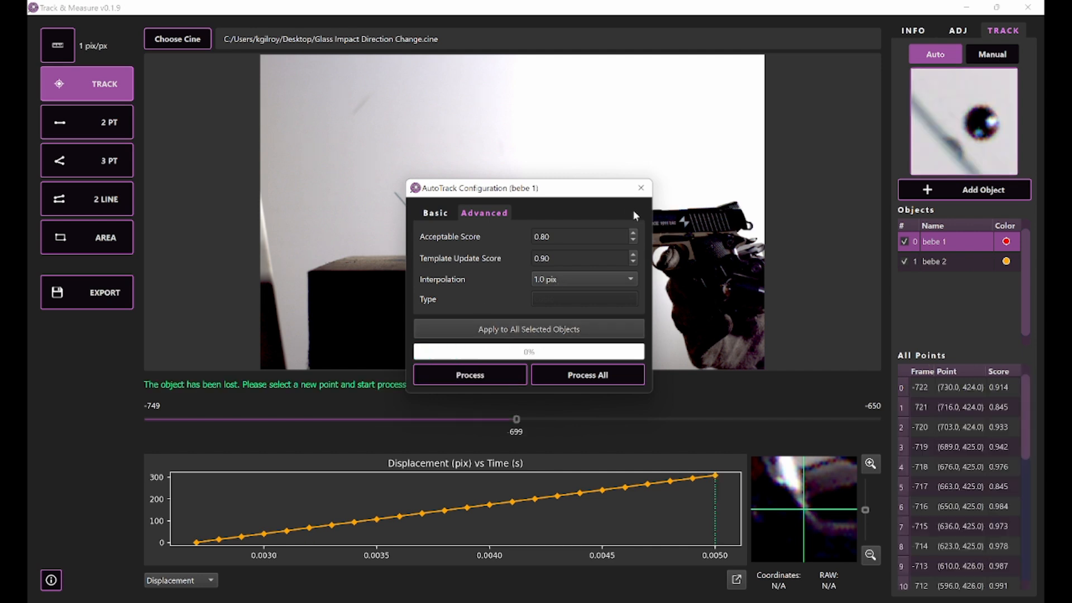
click(641, 188)
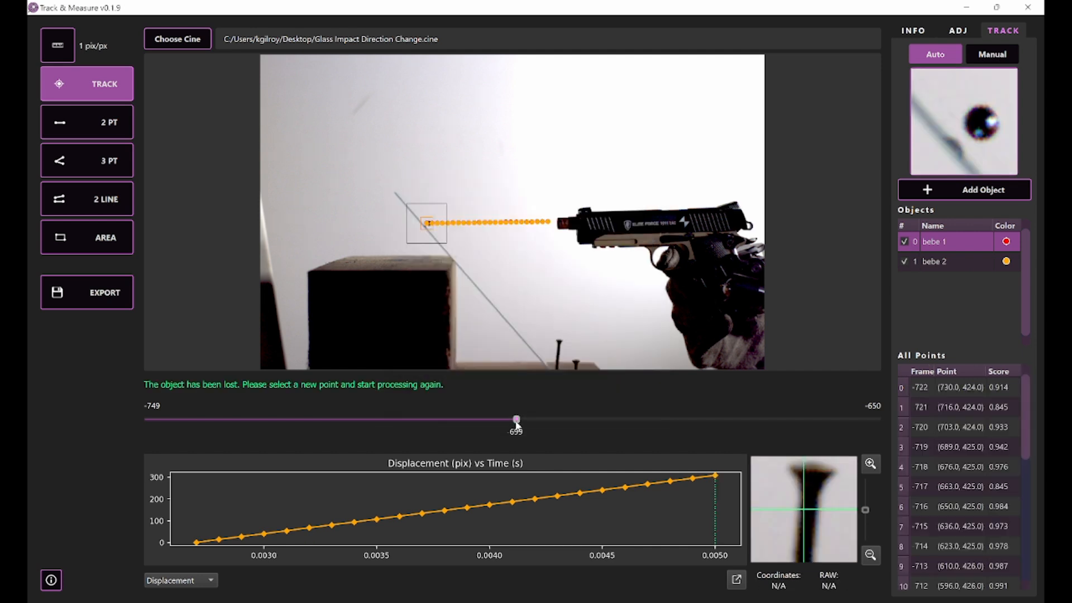
- Go back to frame -713 to examine the tracked points of both objects along the projectile's path
mouse_move(516, 419)
mouse_down()
mouse_move(391, 423)
mouse_move(412, 420)
mouse_up()
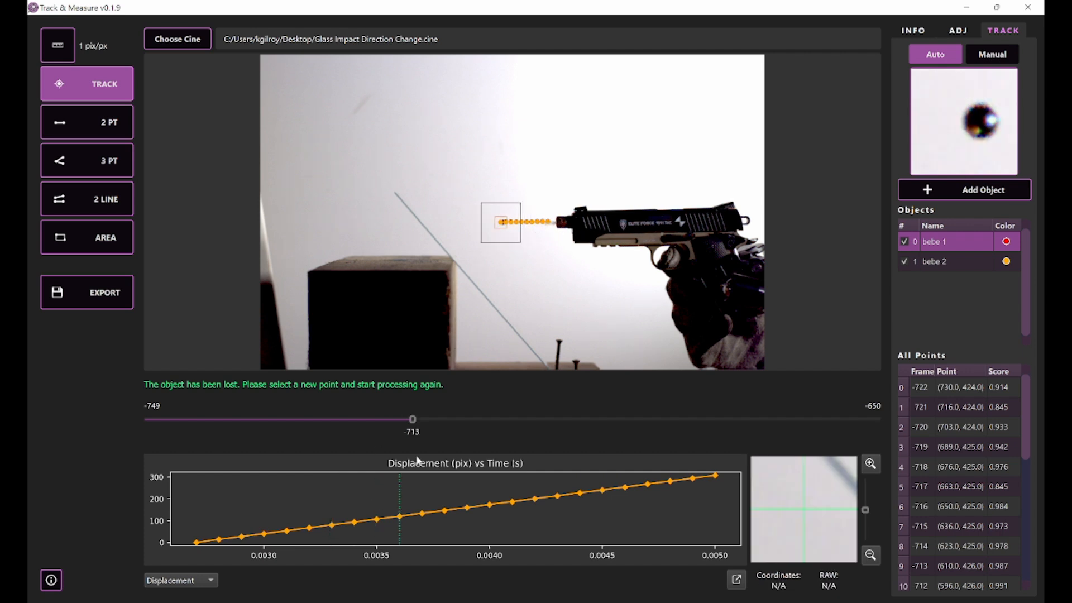
- Go back to frame -725 and plot the X-Displacement of both objects over time
drag(412, 419, 325, 423)
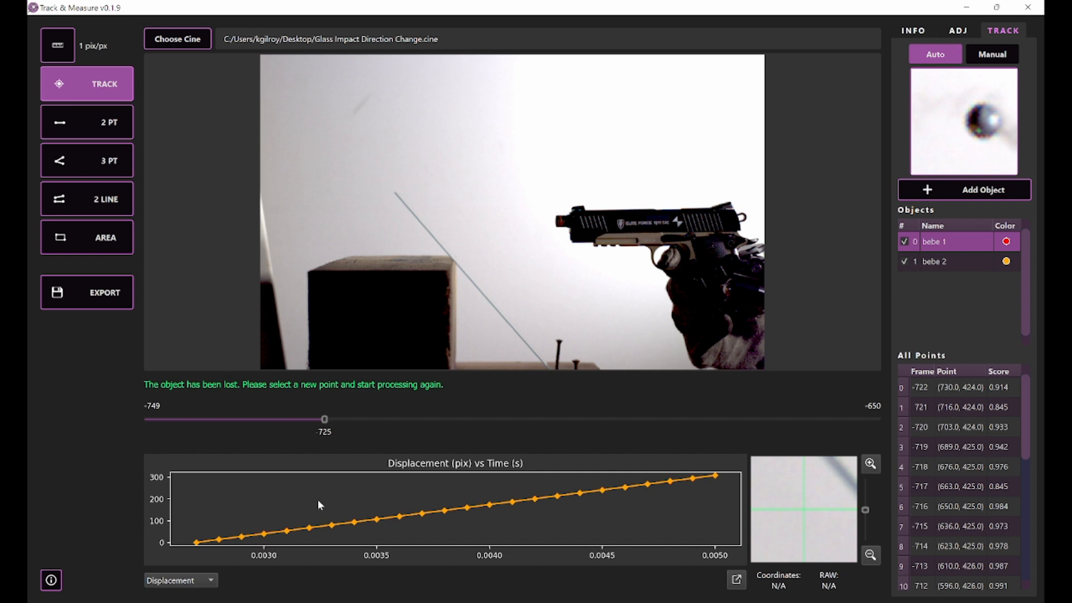
click(176, 580)
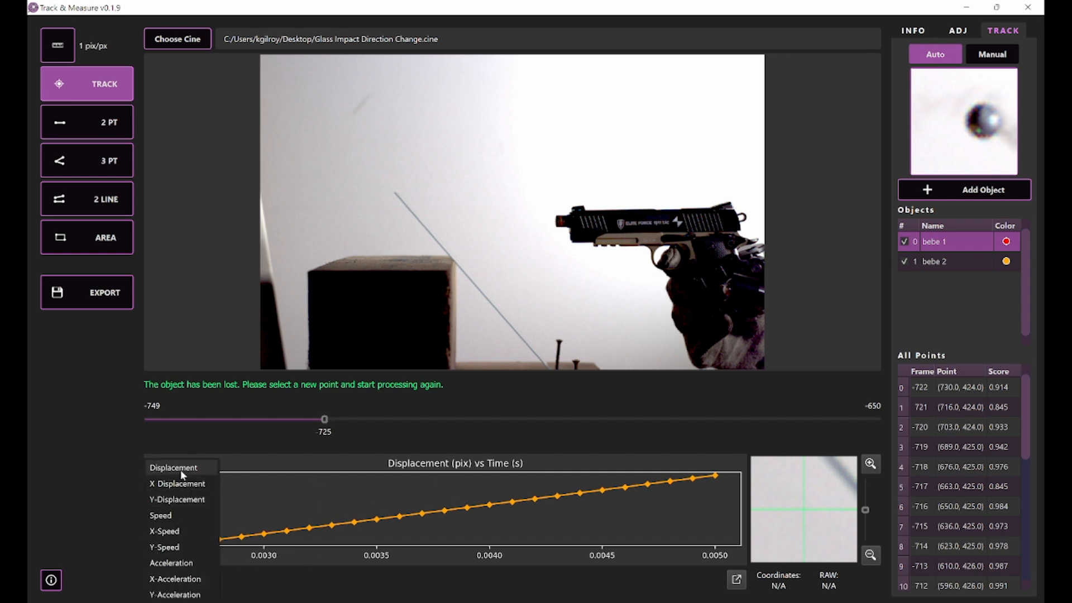
click(179, 470)
click(191, 582)
click(178, 483)
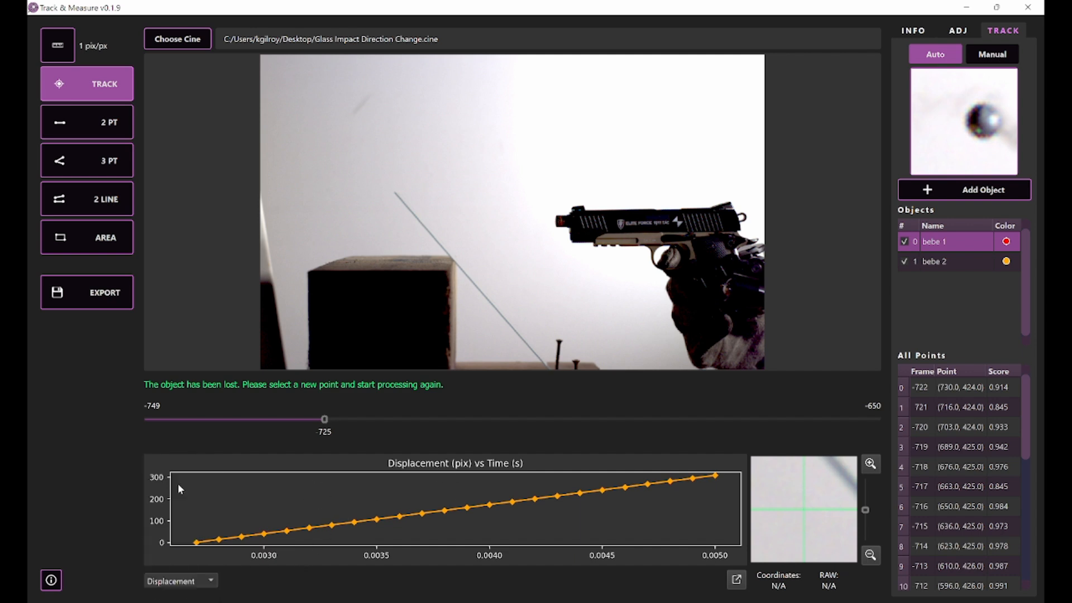
- Plot the Y-Displacement of both objects over time and return to frame -713
click(196, 582)
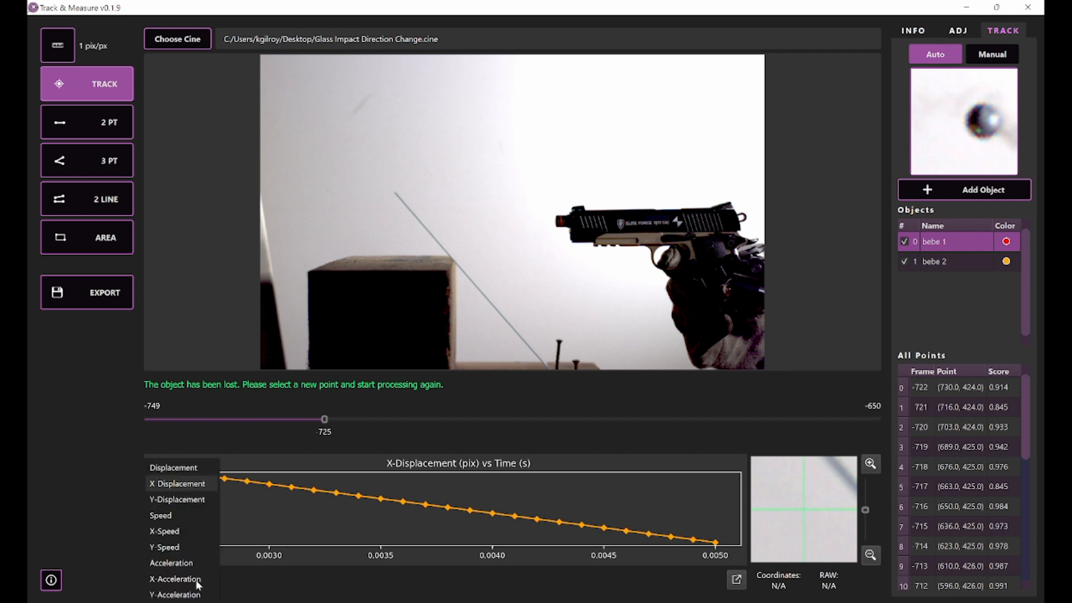
click(178, 498)
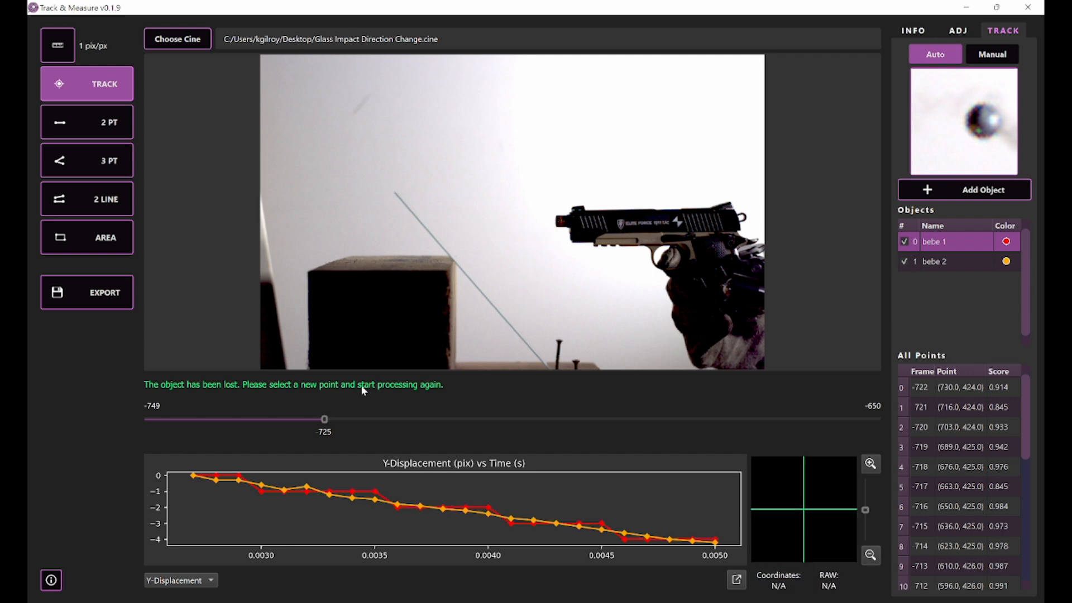
mouse_move(324, 420)
mouse_down()
mouse_move(287, 420)
mouse_move(412, 421)
mouse_up()
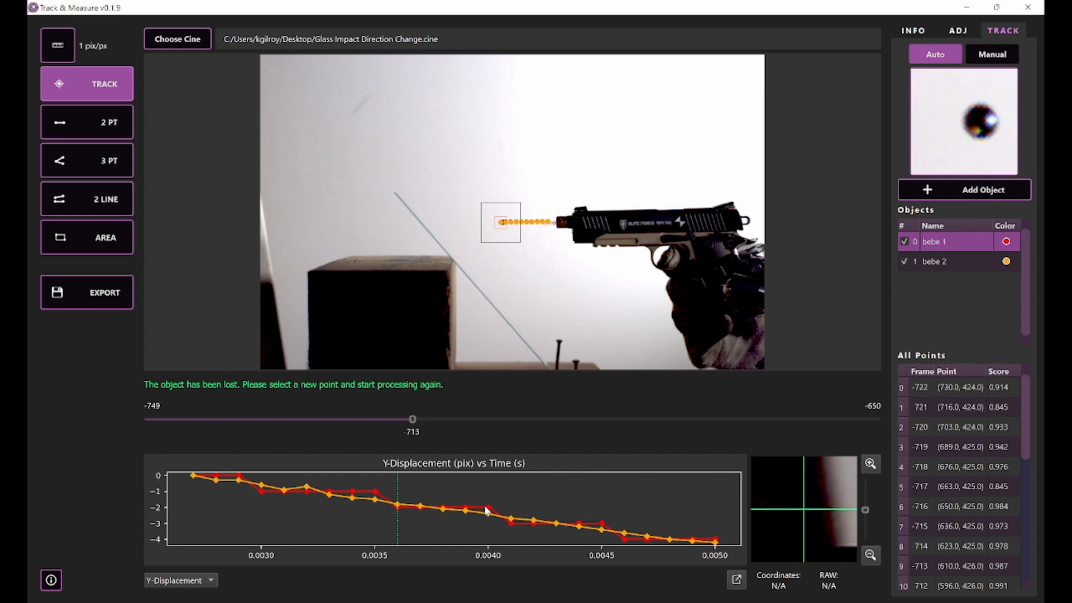
- Plot the Speed of both objects over time and open the graph in its own window
click(199, 581)
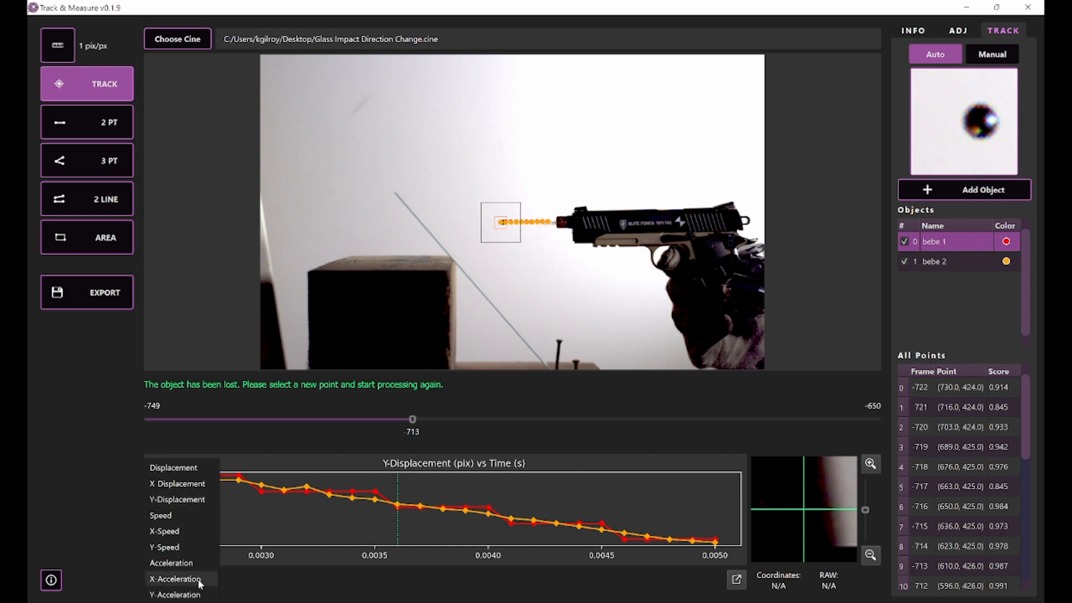
click(187, 514)
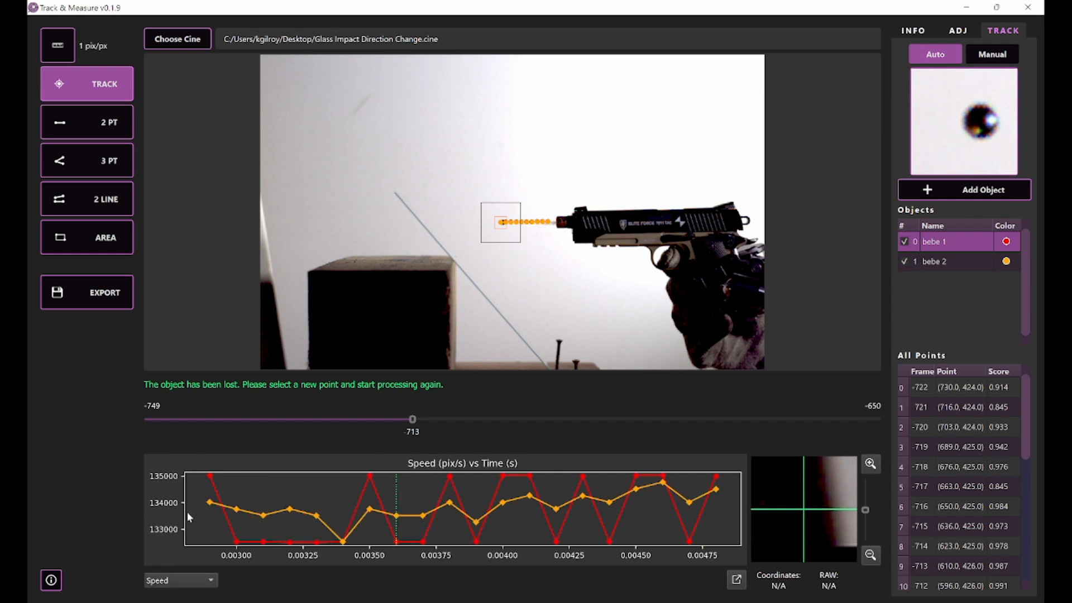
click(736, 579)
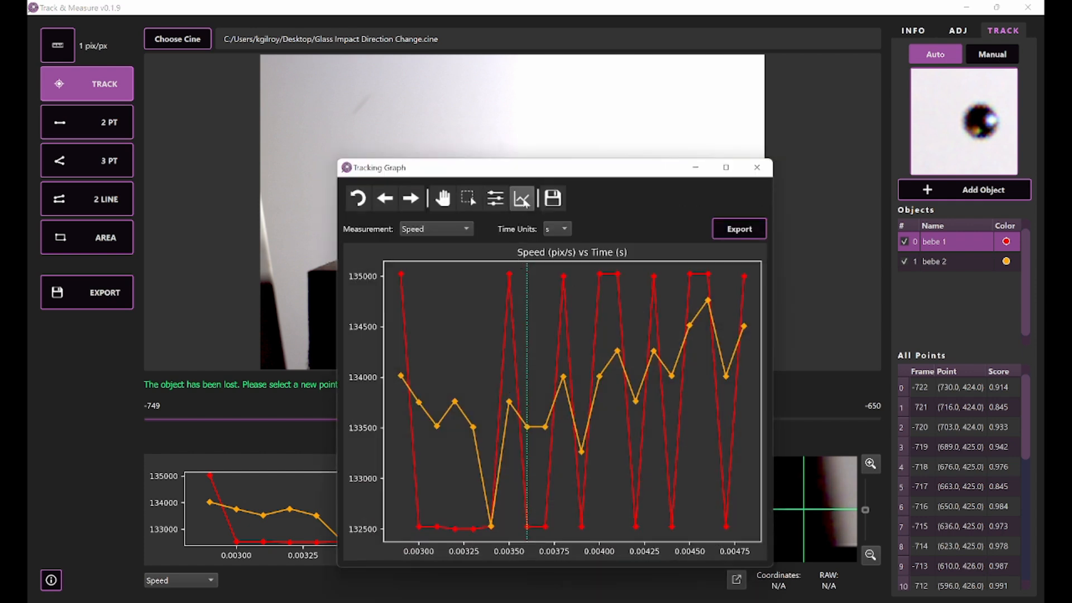
- Set the Y-axis minimum of the Speed graph to 0 in the figure options, with the dialog moved off the plot
click(522, 198)
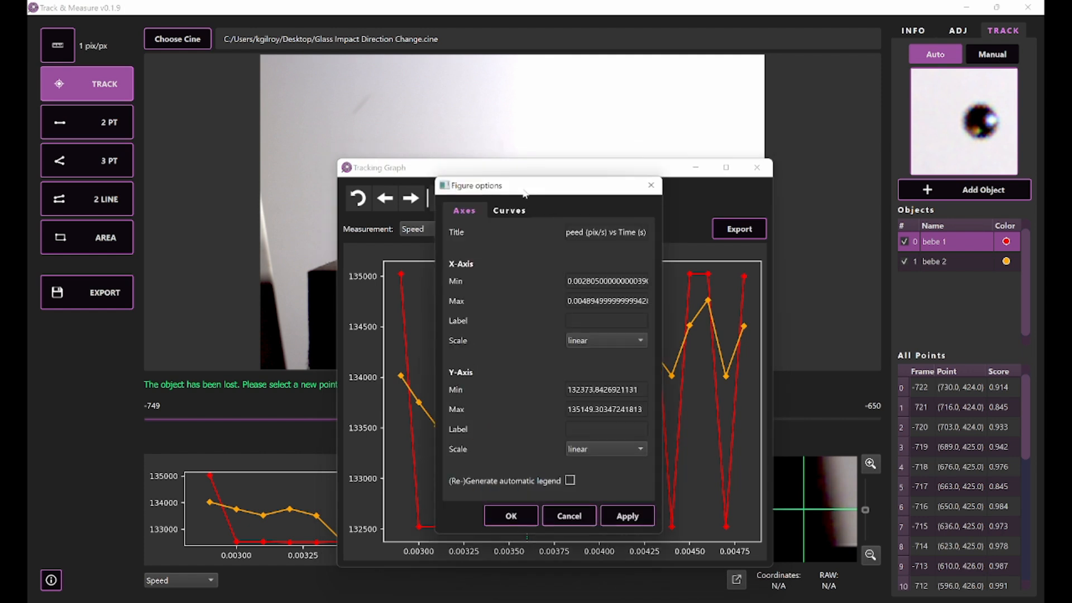
drag(521, 192, 190, 192)
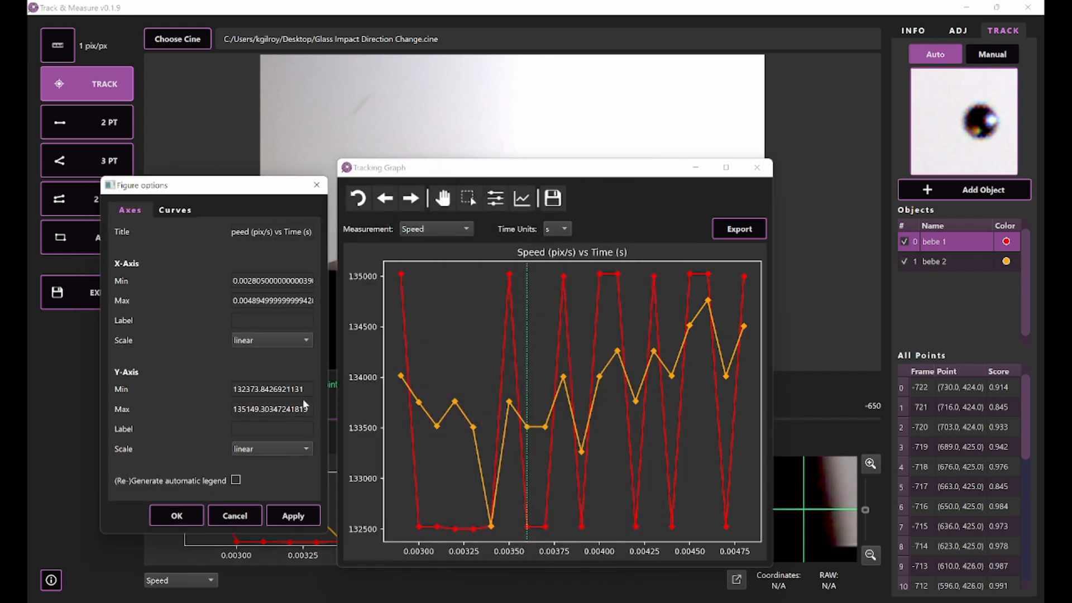
drag(305, 389, 190, 395)
text(0)
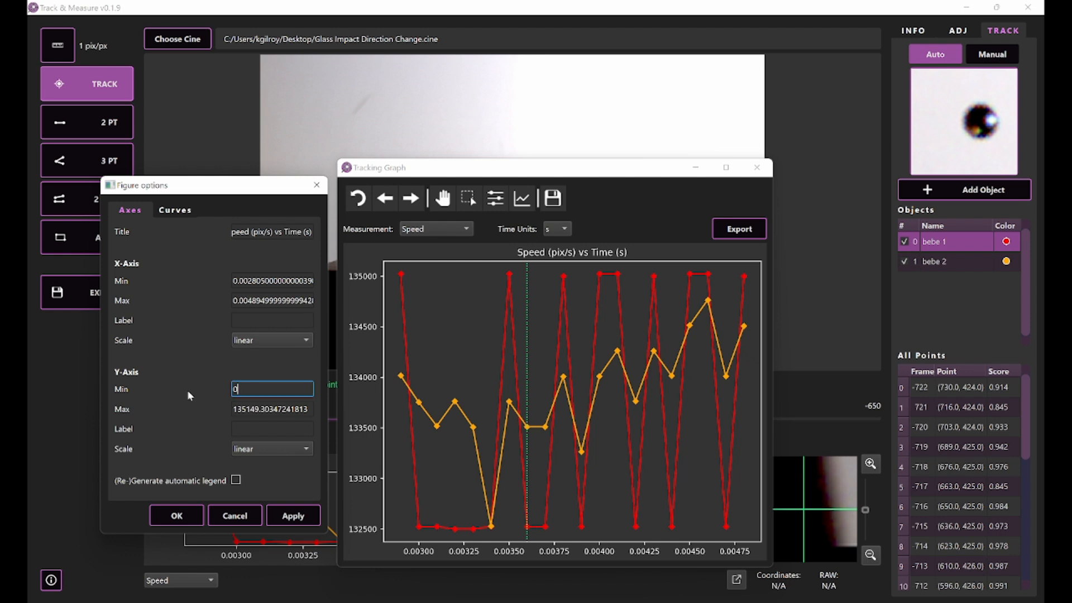
click(288, 514)
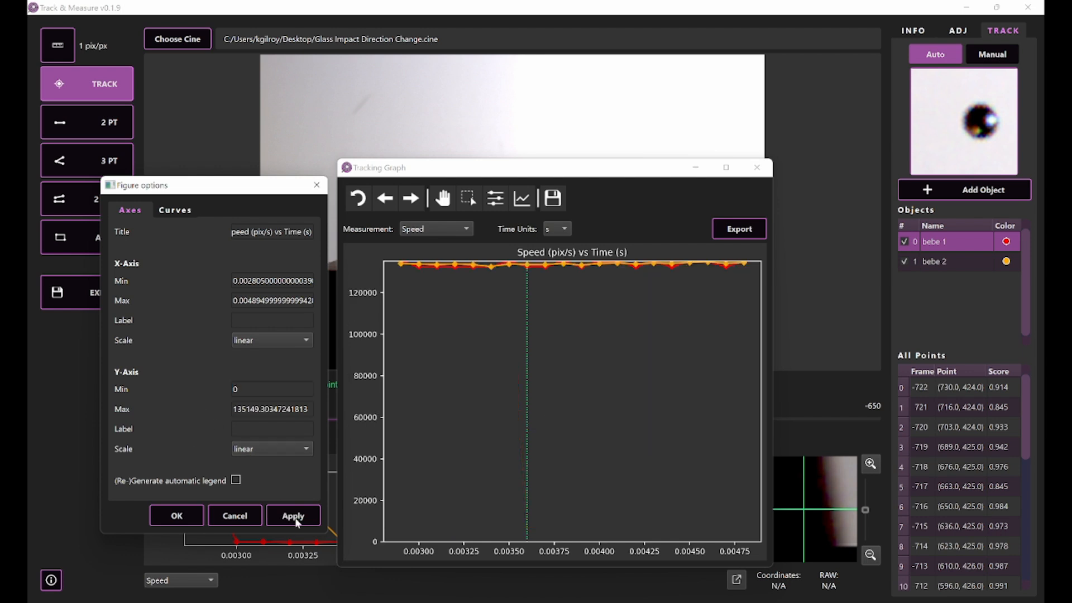
- Raise the Y-axis maximum of the Speed graph to 138149.30347241813 and close the figure options
click(235, 410)
drag(242, 411, 245, 411)
text(8)
click(301, 514)
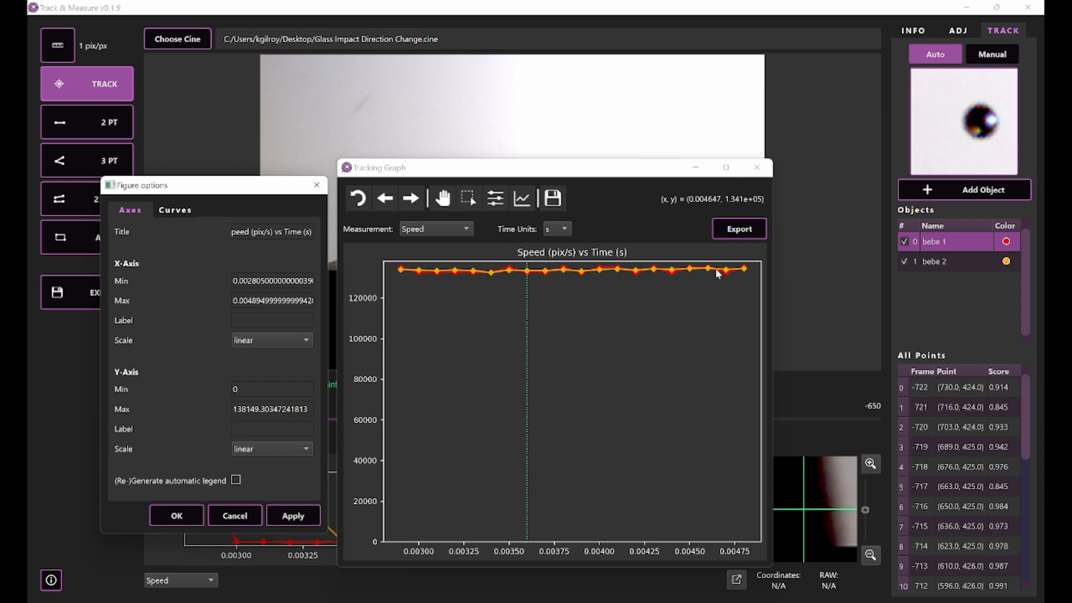
key(Return)
- Examine the X-Speed and Y-Speed graphs of both objects, and return to the Speed graph with its window moved aside
click(461, 233)
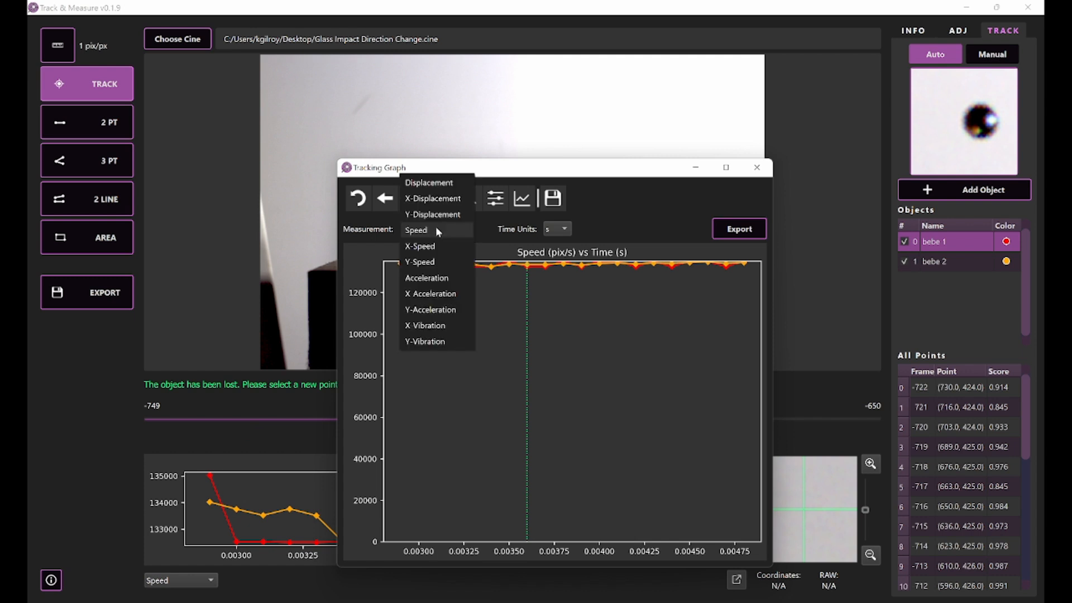
click(433, 246)
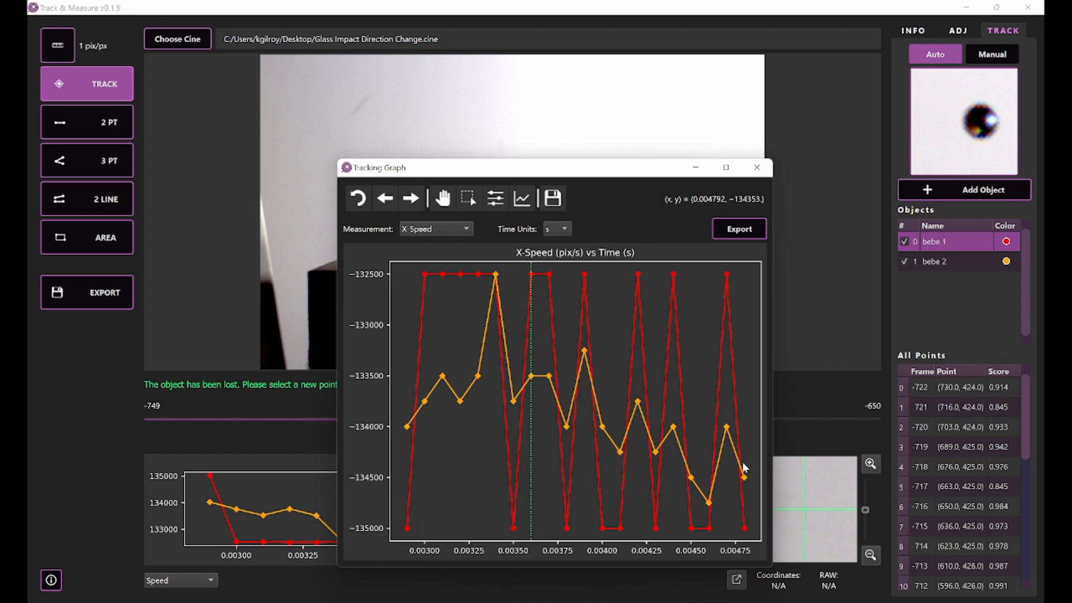
click(443, 228)
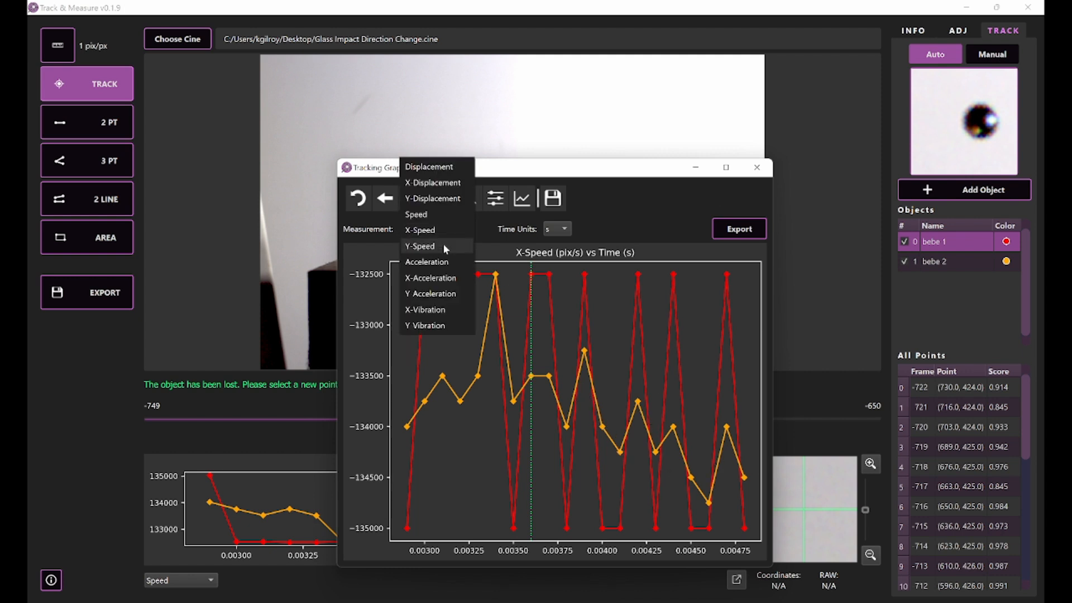
click(445, 248)
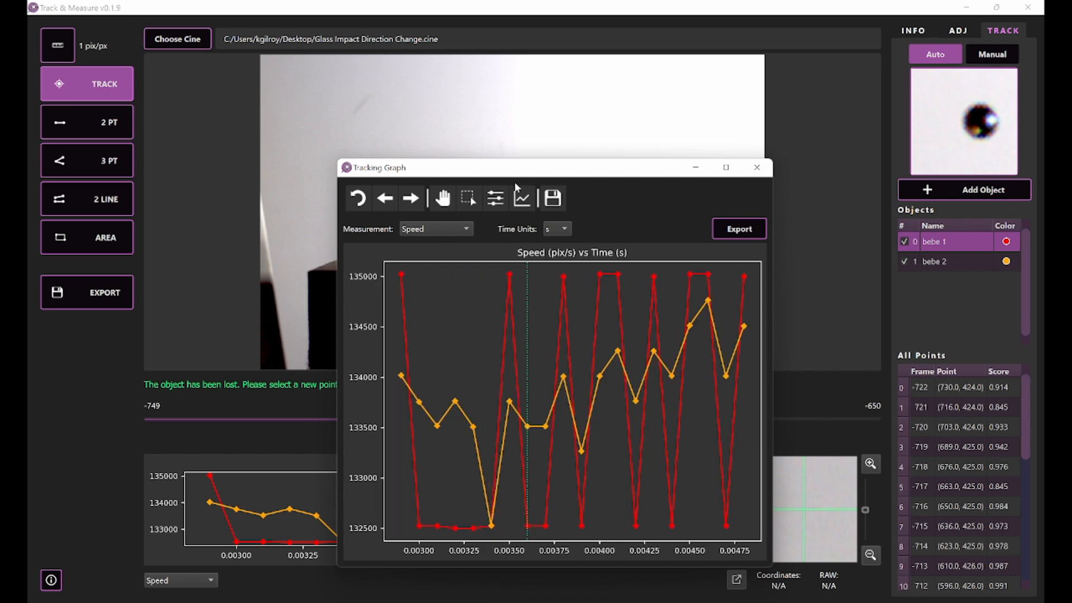
drag(523, 169, 376, 136)
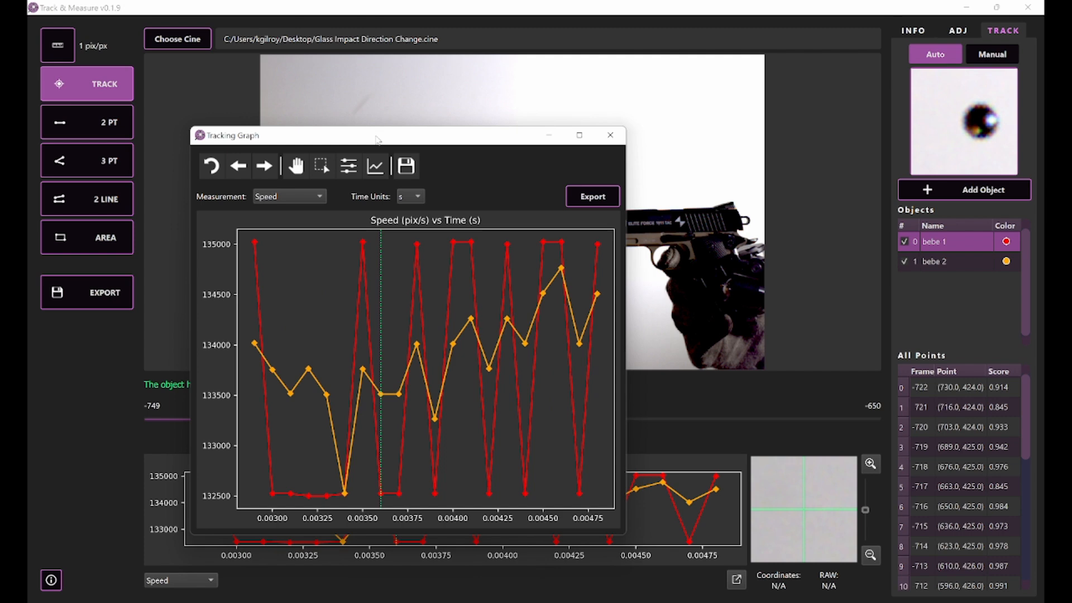